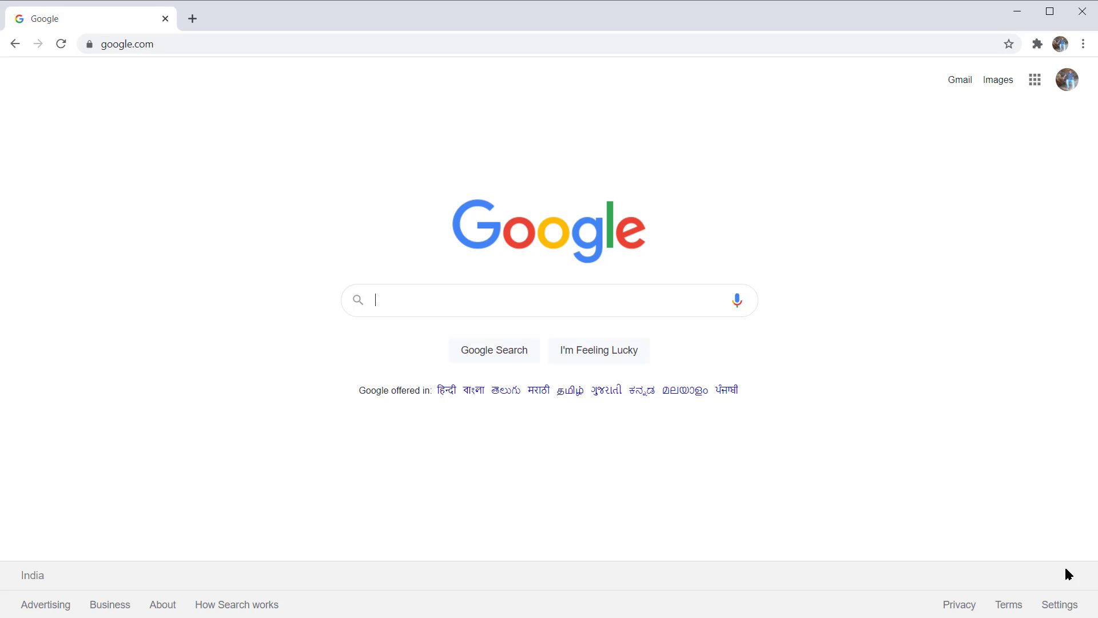
Open Google Drive in the current tab at drive.google.com
key("ctrl+k")
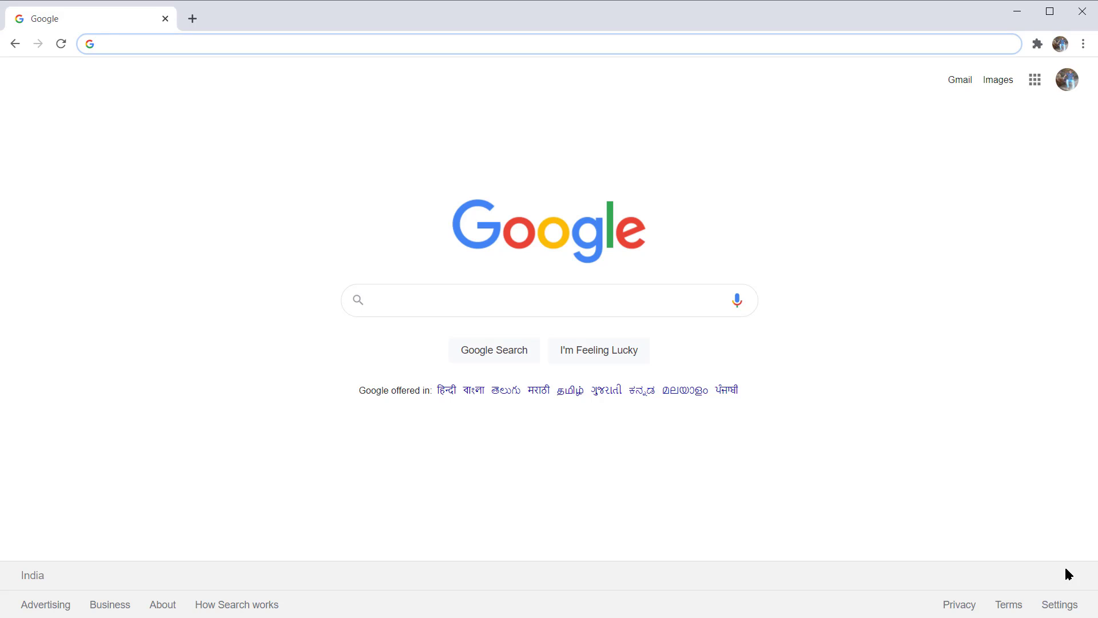
type("d")
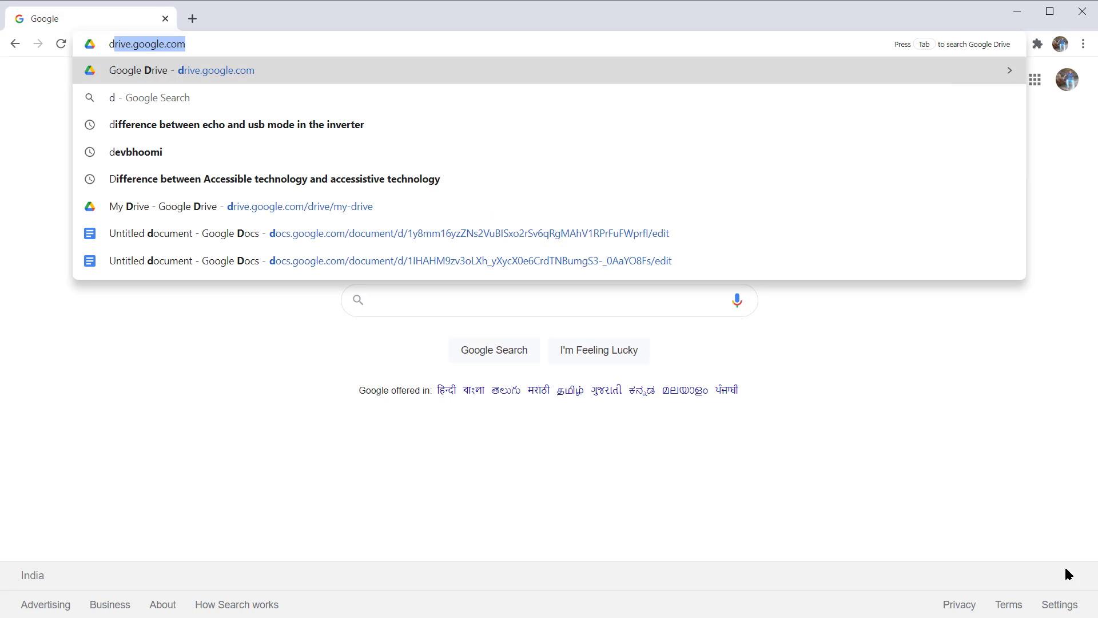
type("ri")
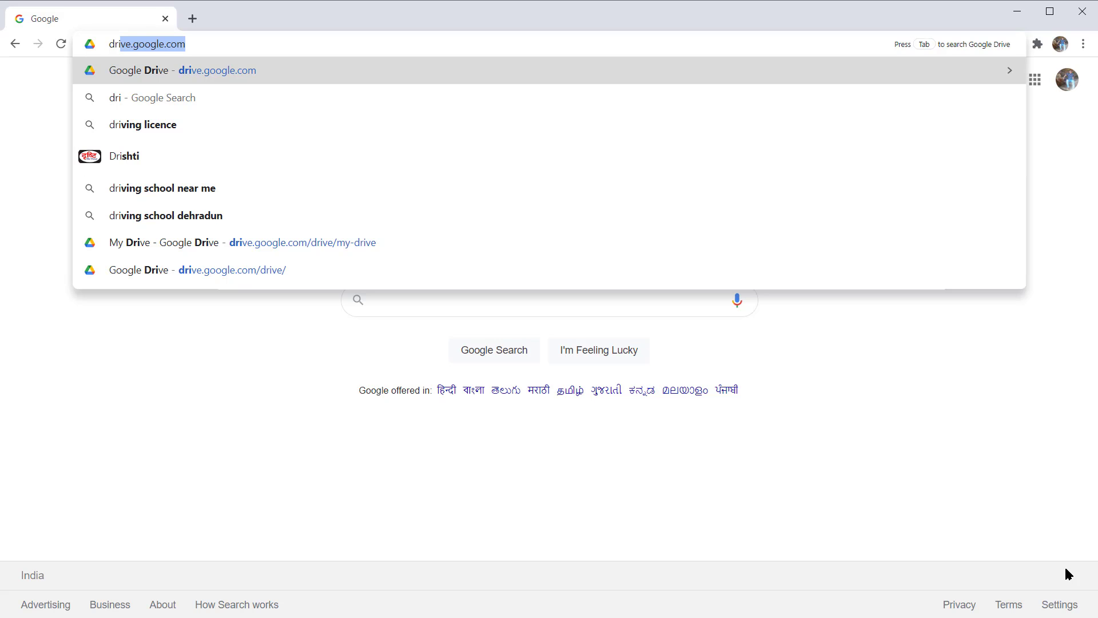
key("Return")
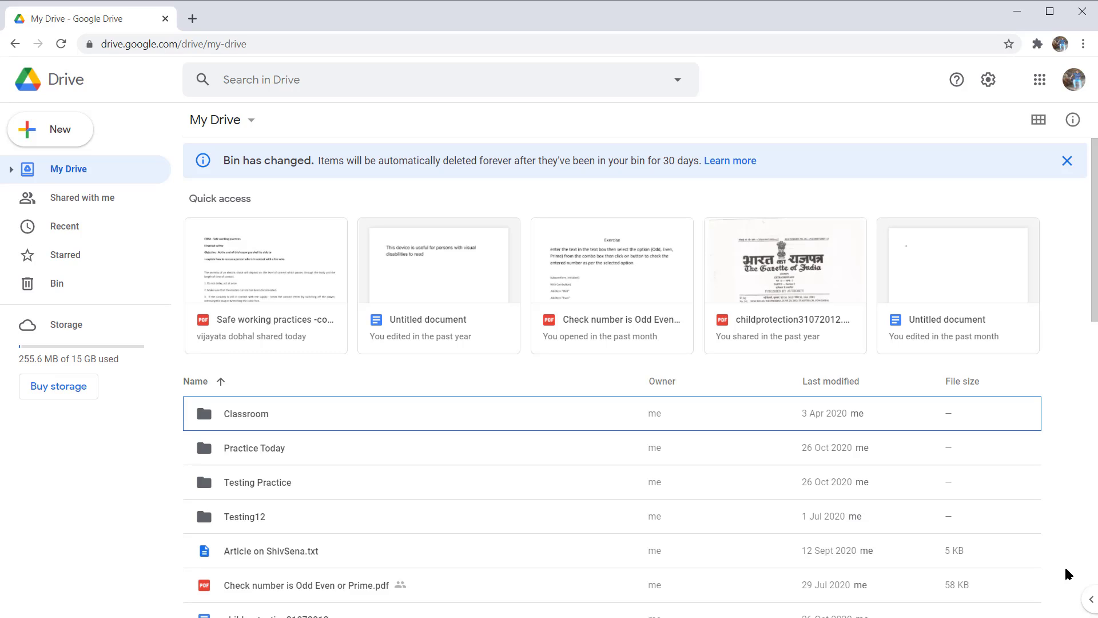
Look through the navigation tree from My Drive down to Storage and return to My Drive
key("shift+Tab")
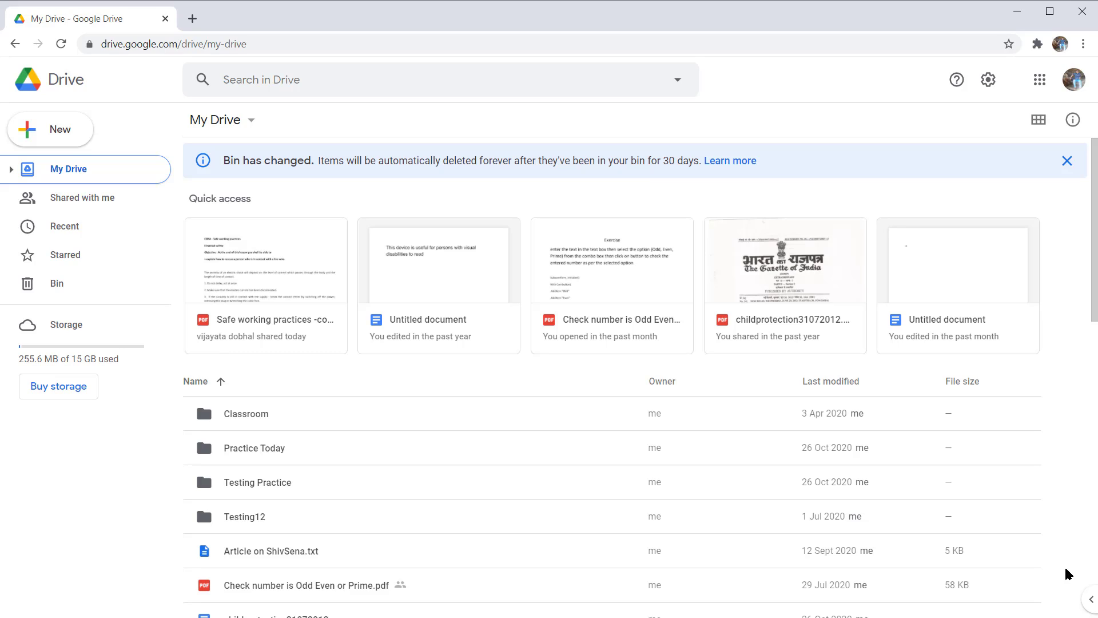
key("Down")
key("Down")
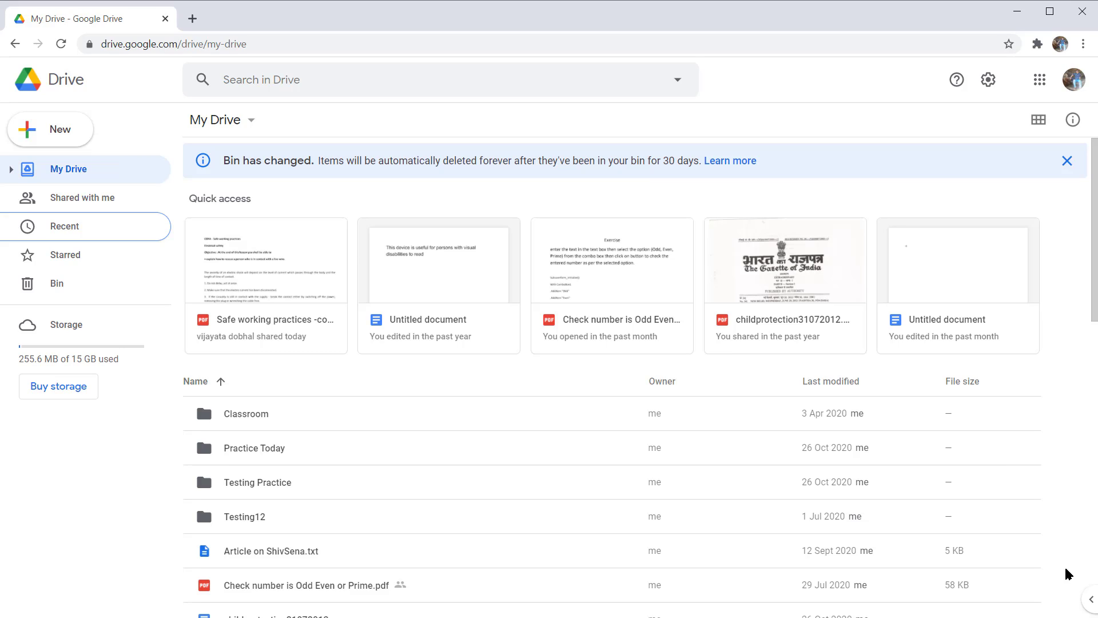
key("Down")
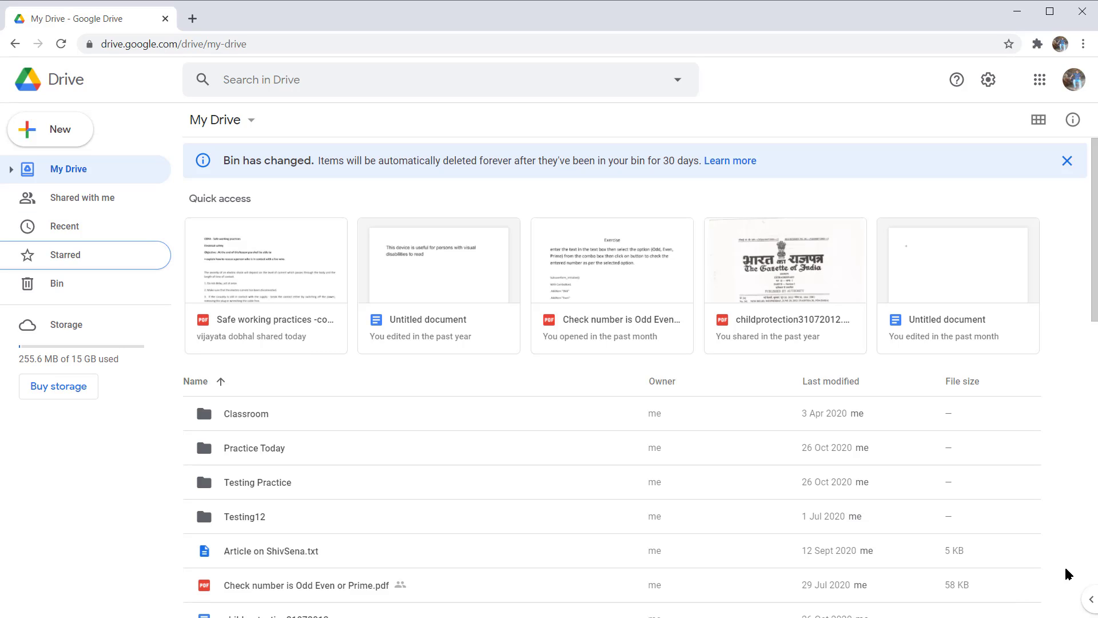
key("Down")
key("Down")
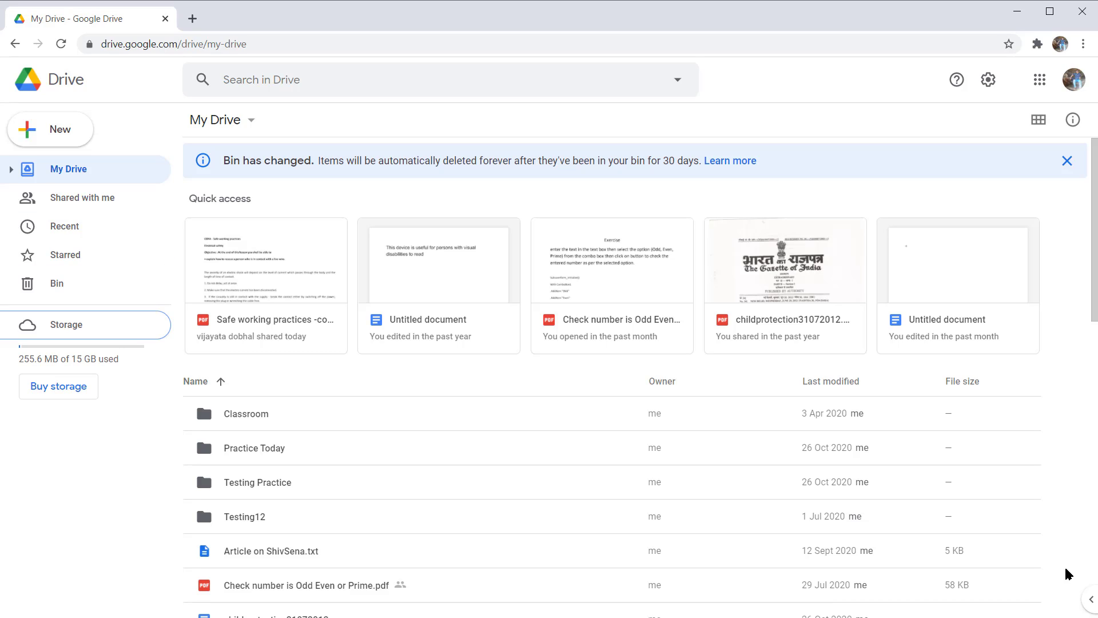
key("Up")
key("Up")
key("Up")
key("Up")
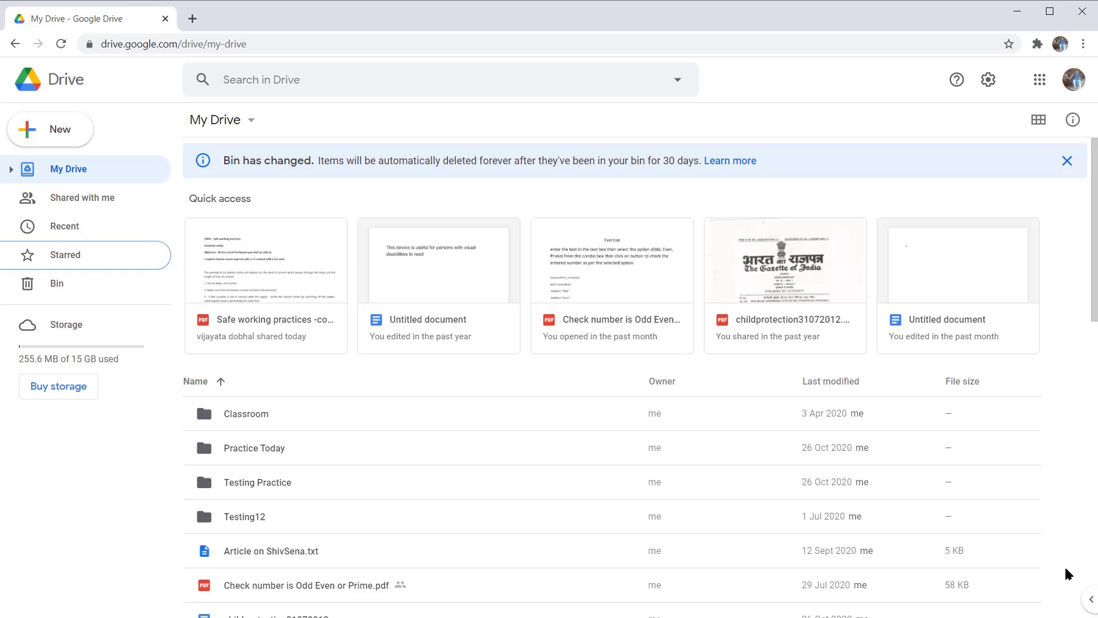
key("Up")
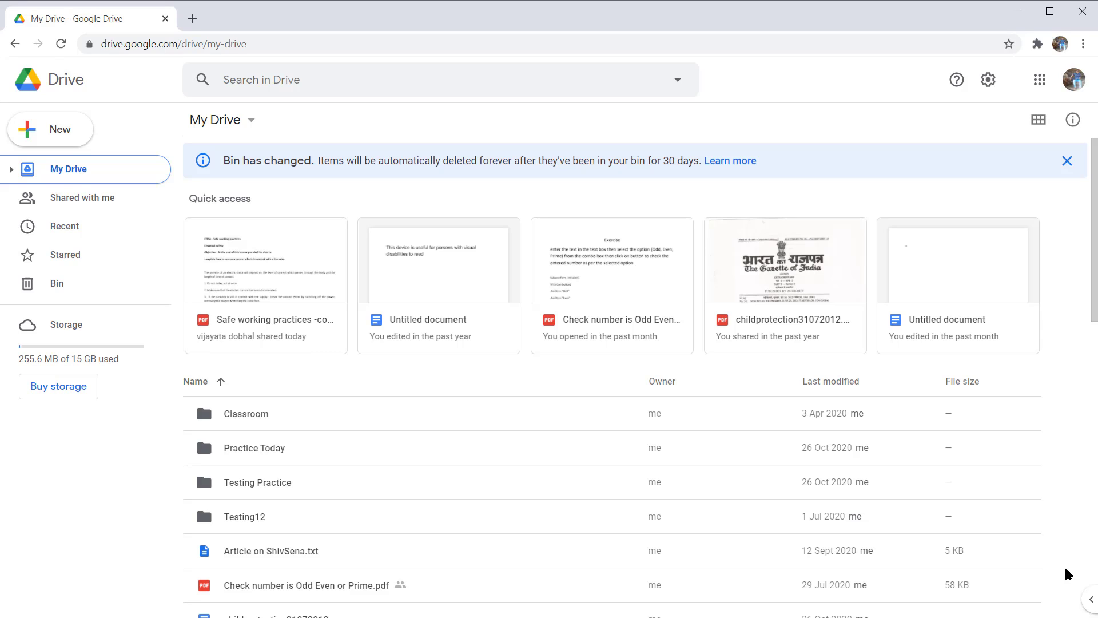
Expand My Drive in the navigation tree and move the focus to its Testing Practice folder
key("Right")
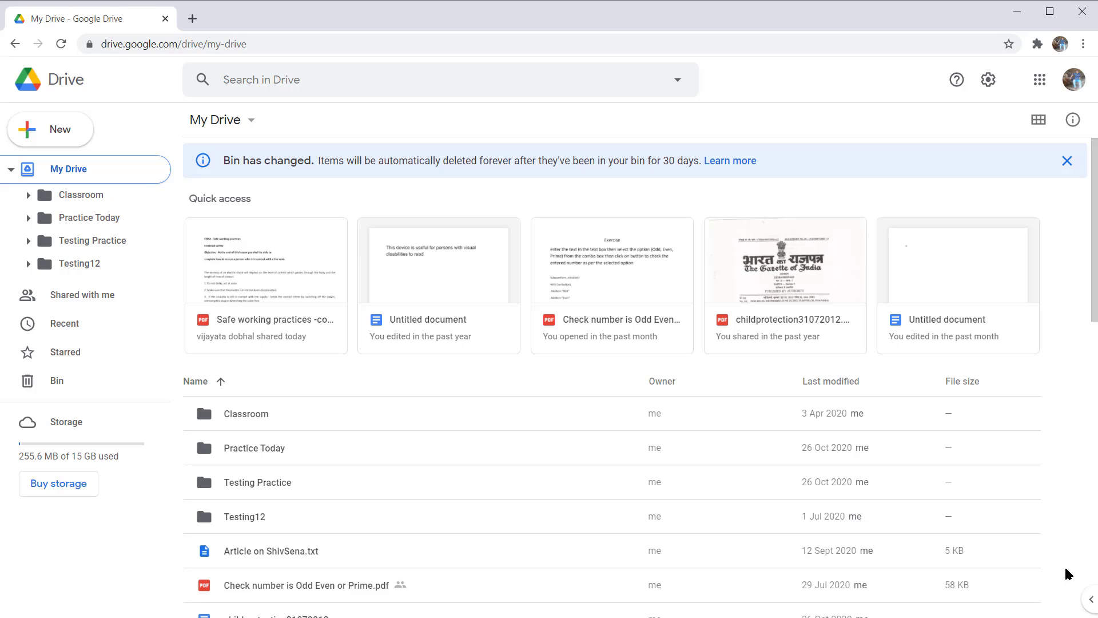
key("Down")
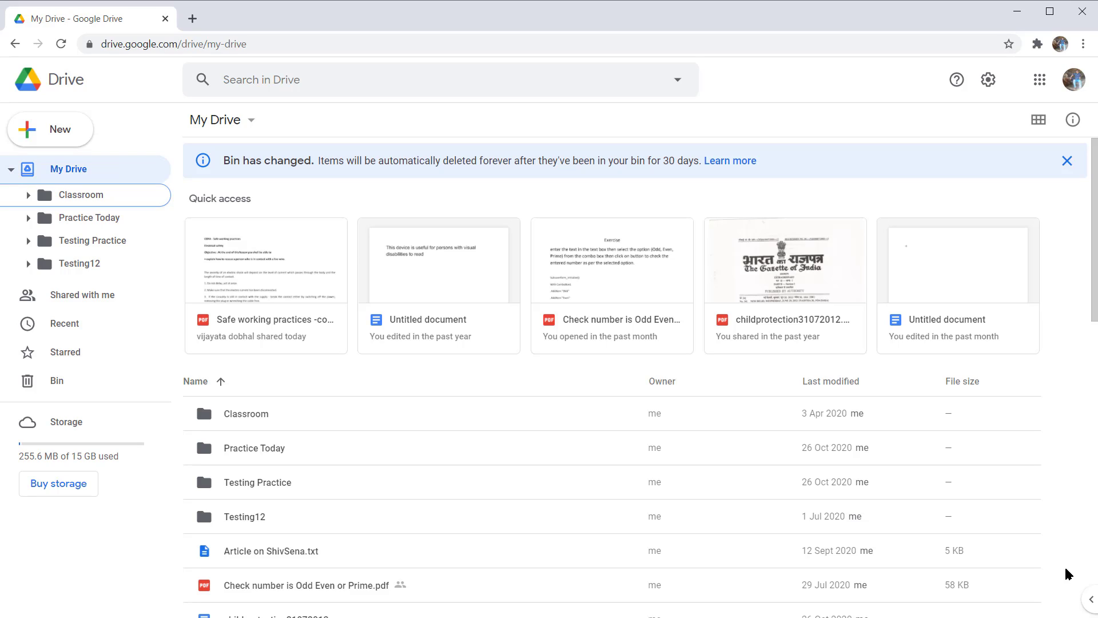
key("Down")
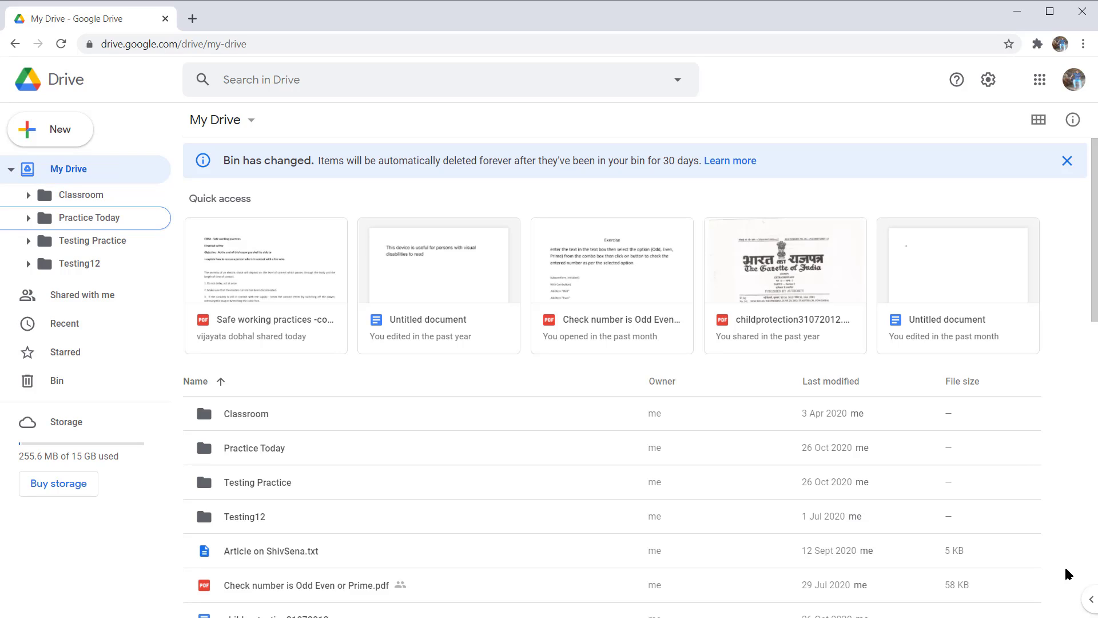
key("Down")
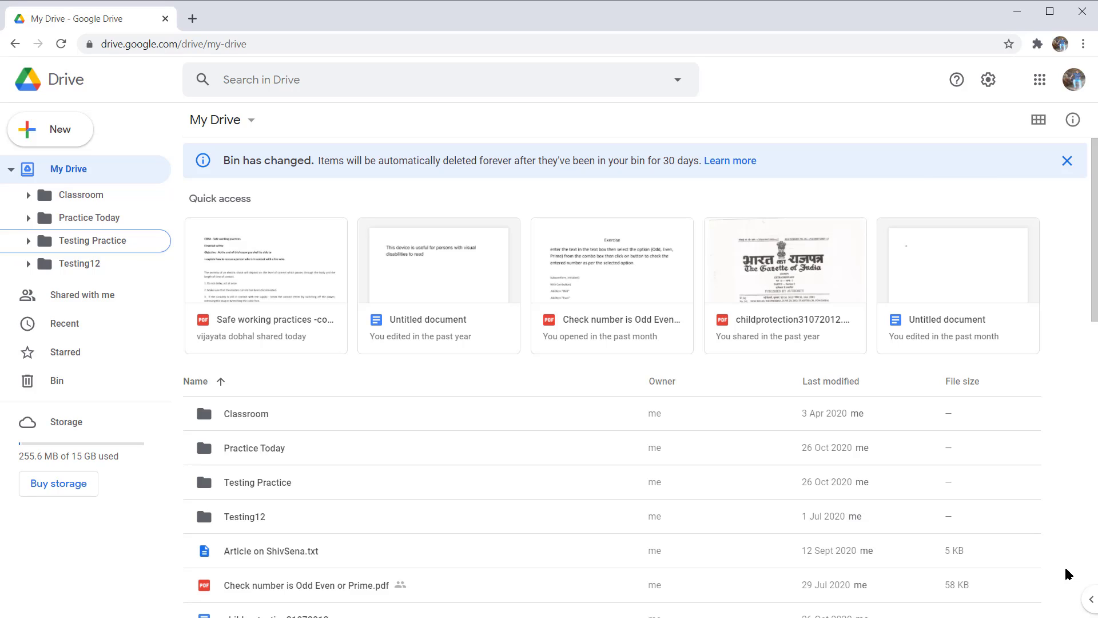
Show the details of the items in the file list, going down to Article on ShivSena.txt and back to the Practice Today folder
key("d")
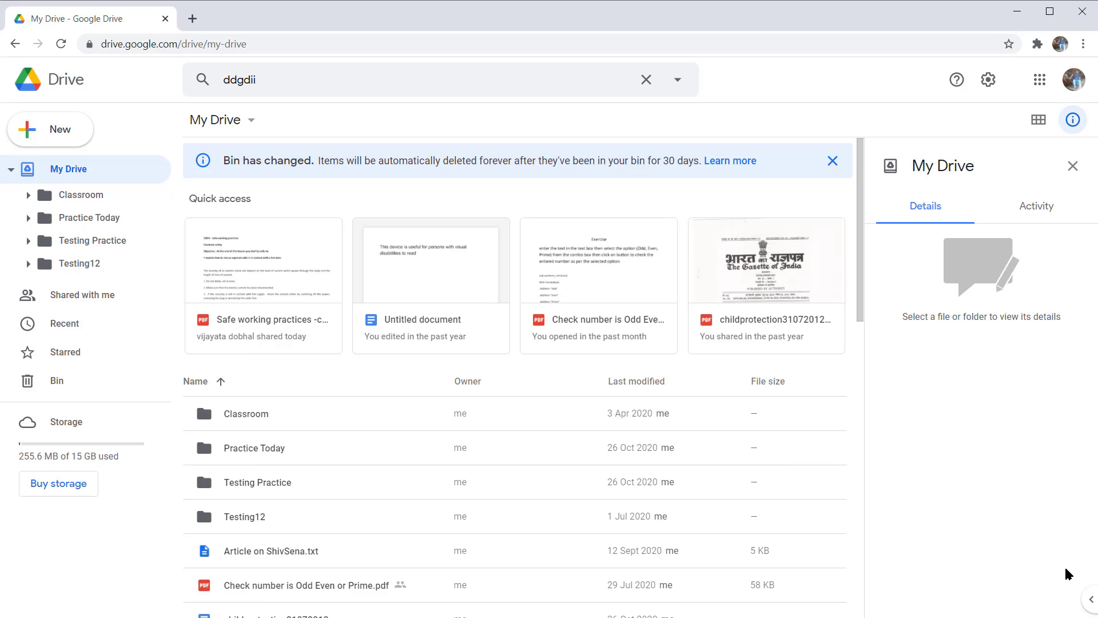
key("Tab")
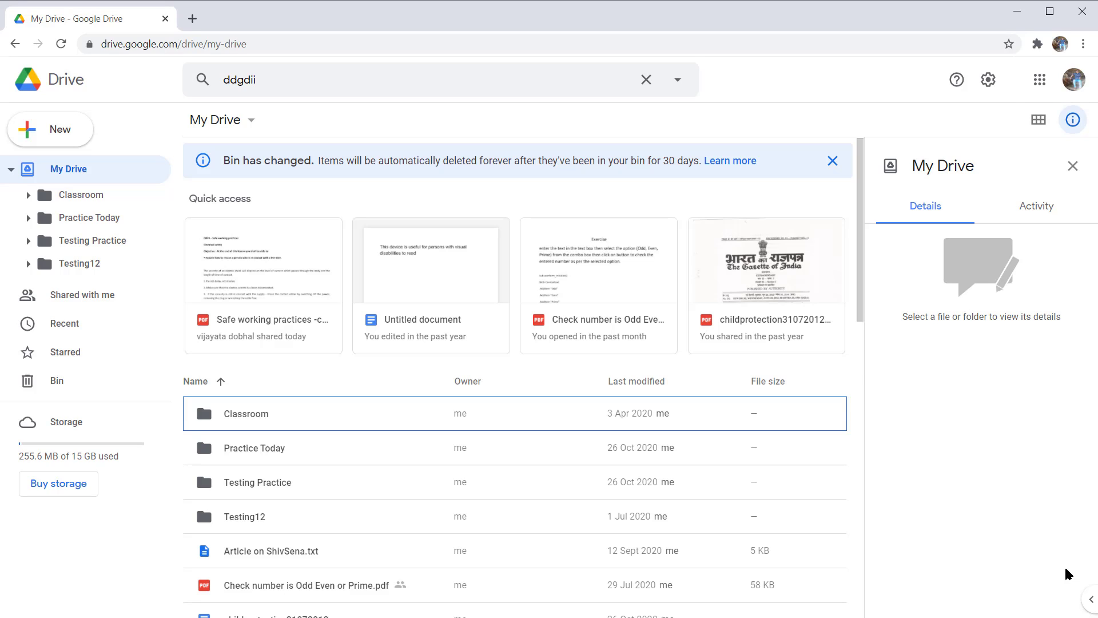
key("Down")
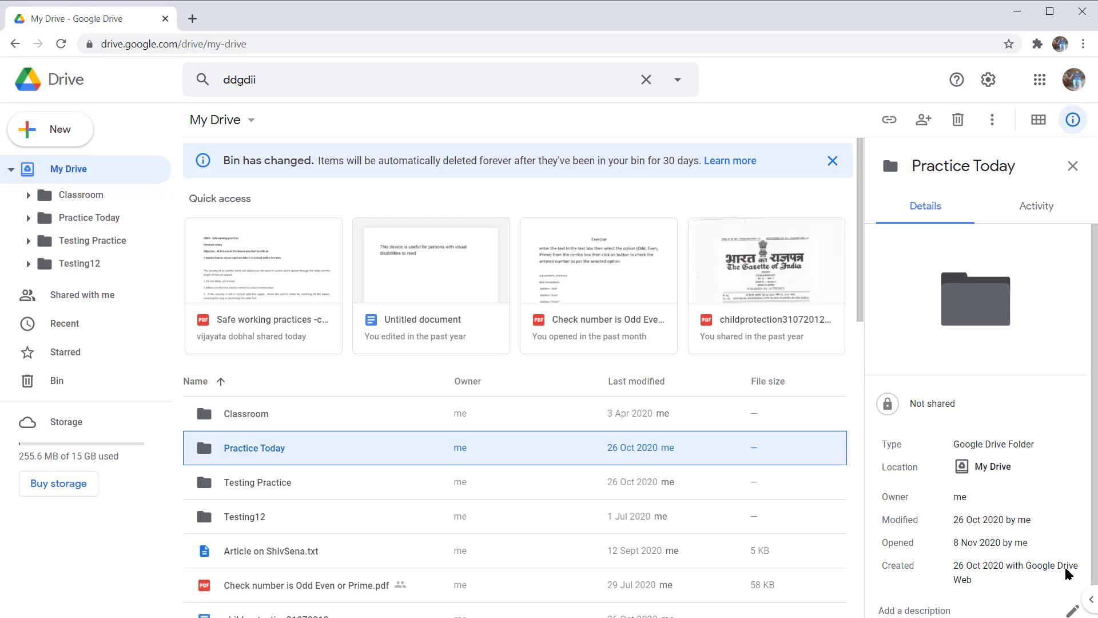
key("Down")
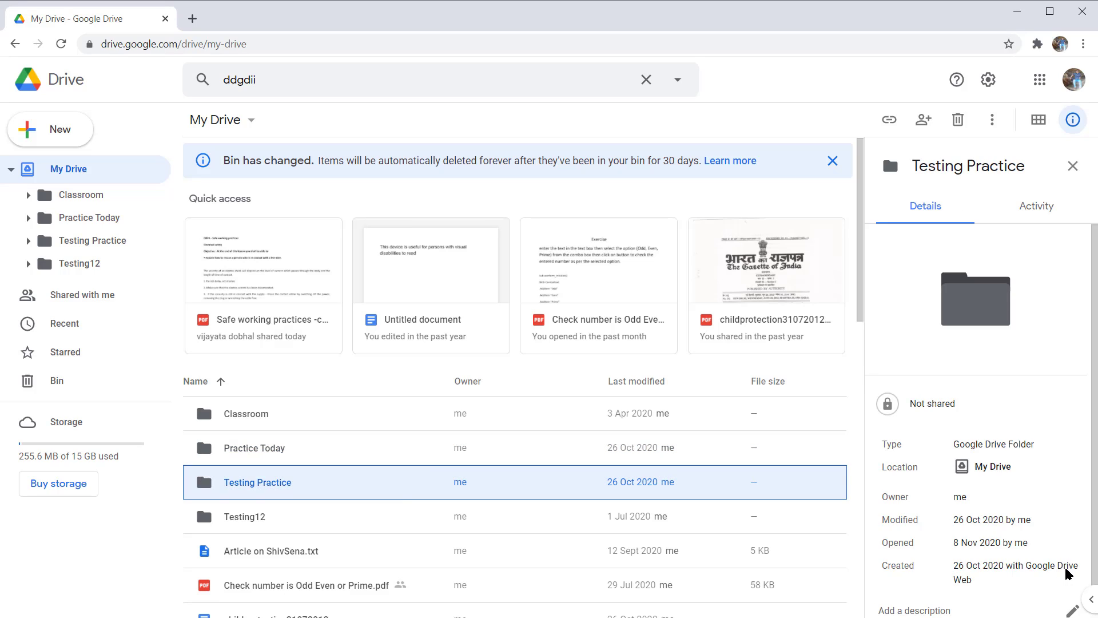
key("Down")
key("Down")
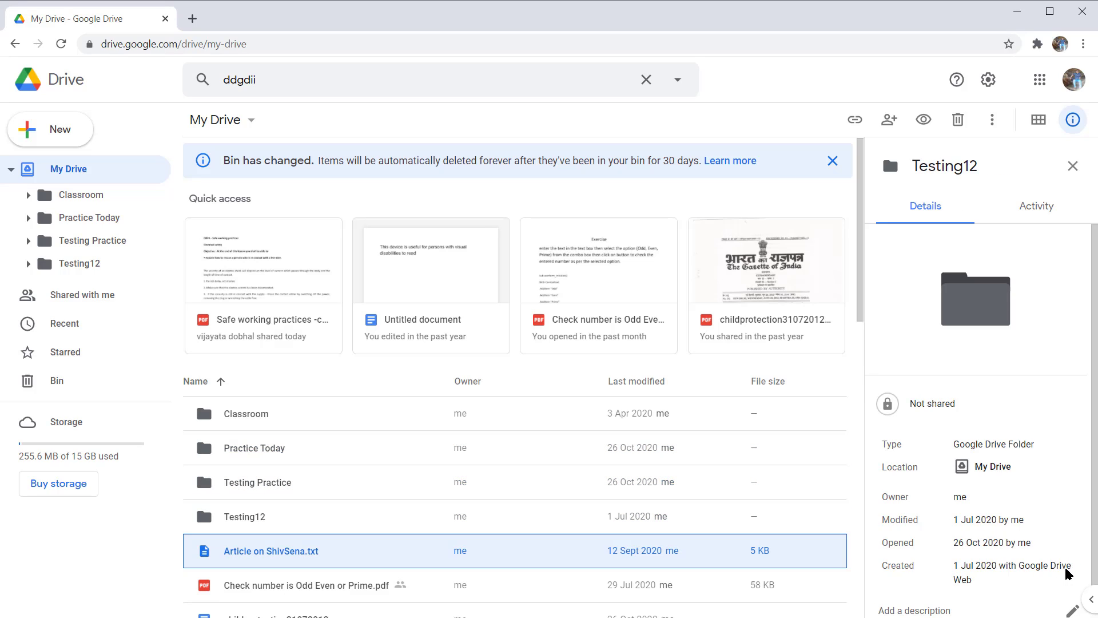
key("Up")
key("Up")
key("Up")
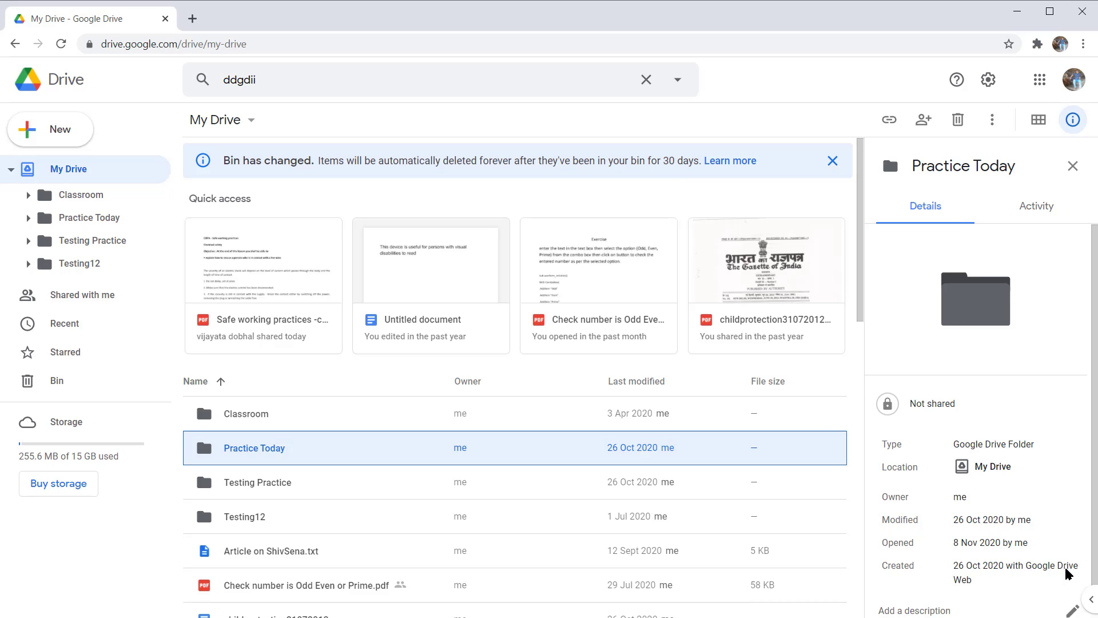
Review the navigation tree around Shared with me, stop on the Practice Today folder and hide the item details
key("shift+Tab")
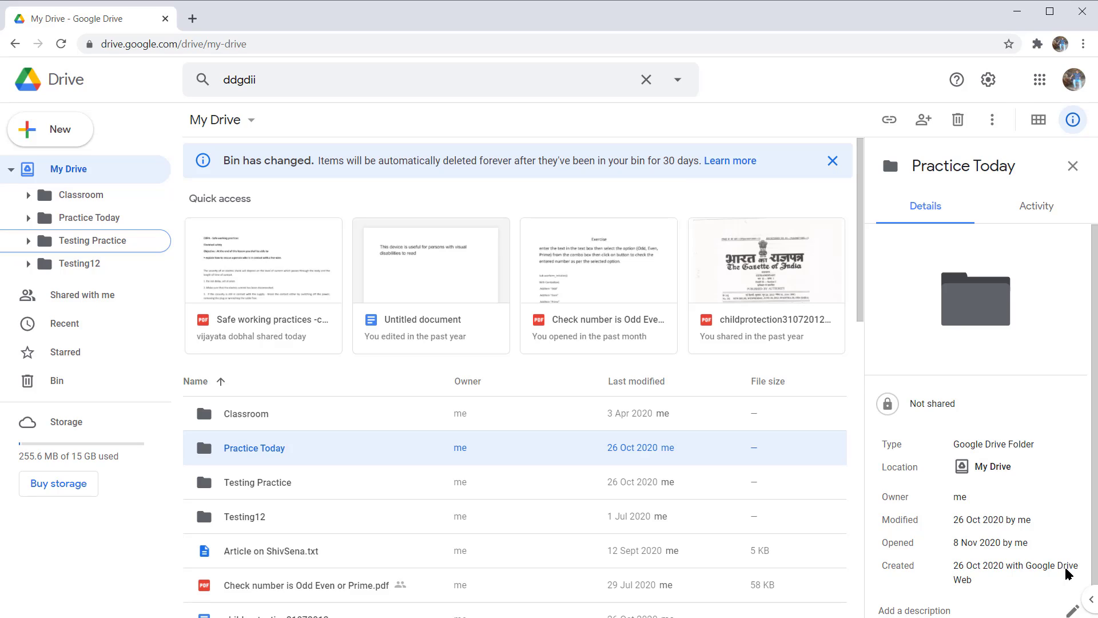
key("Down")
key("Down")
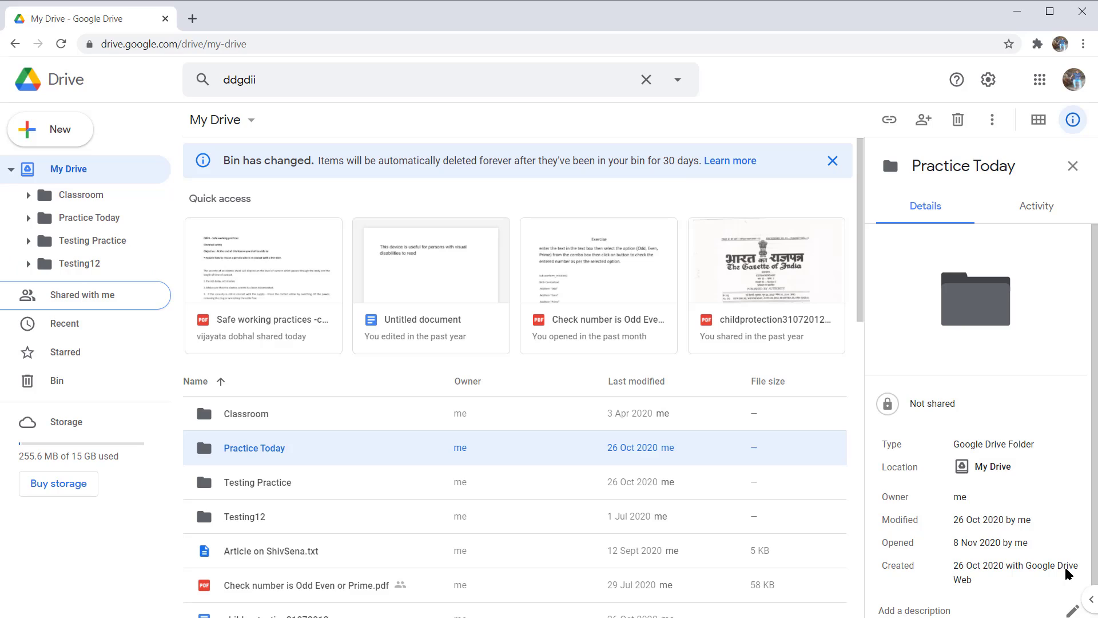
key("Up")
key("Up")
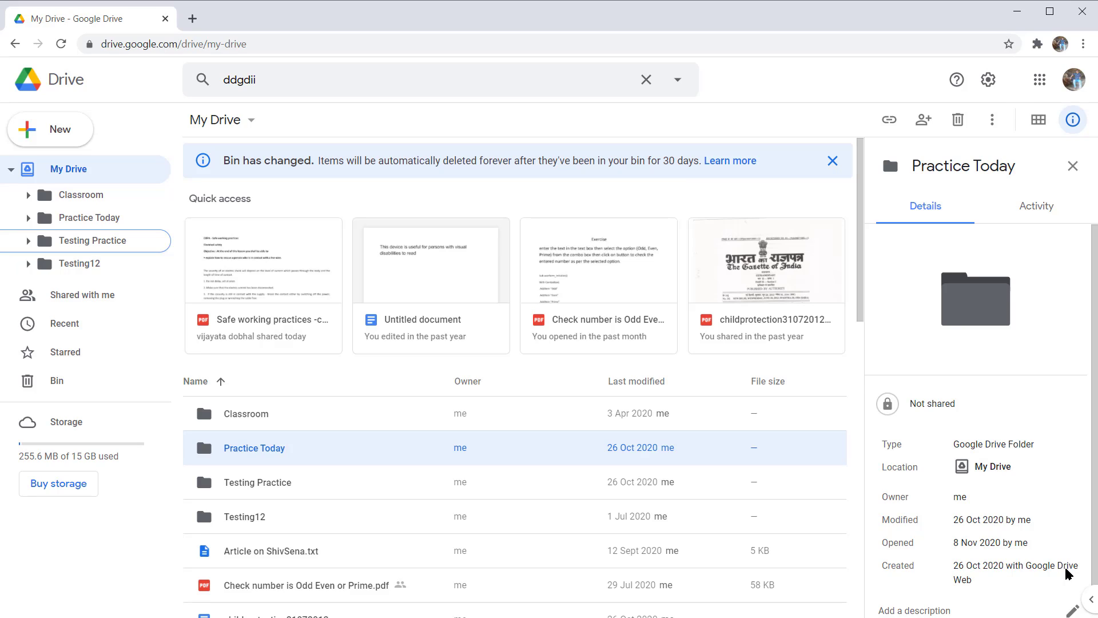
key("Up")
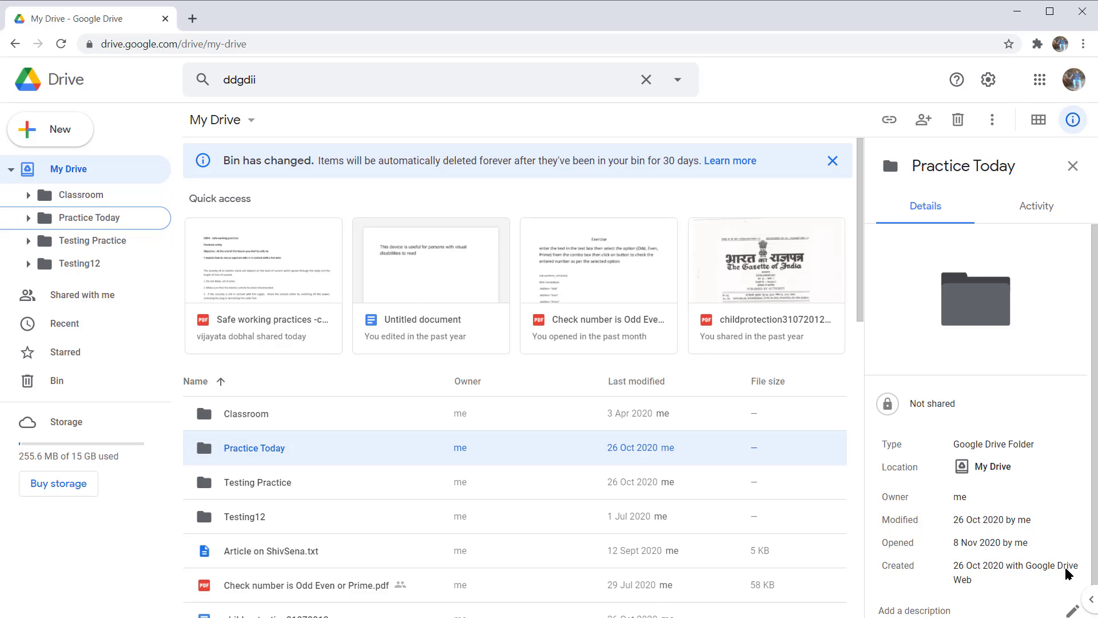
key("d")
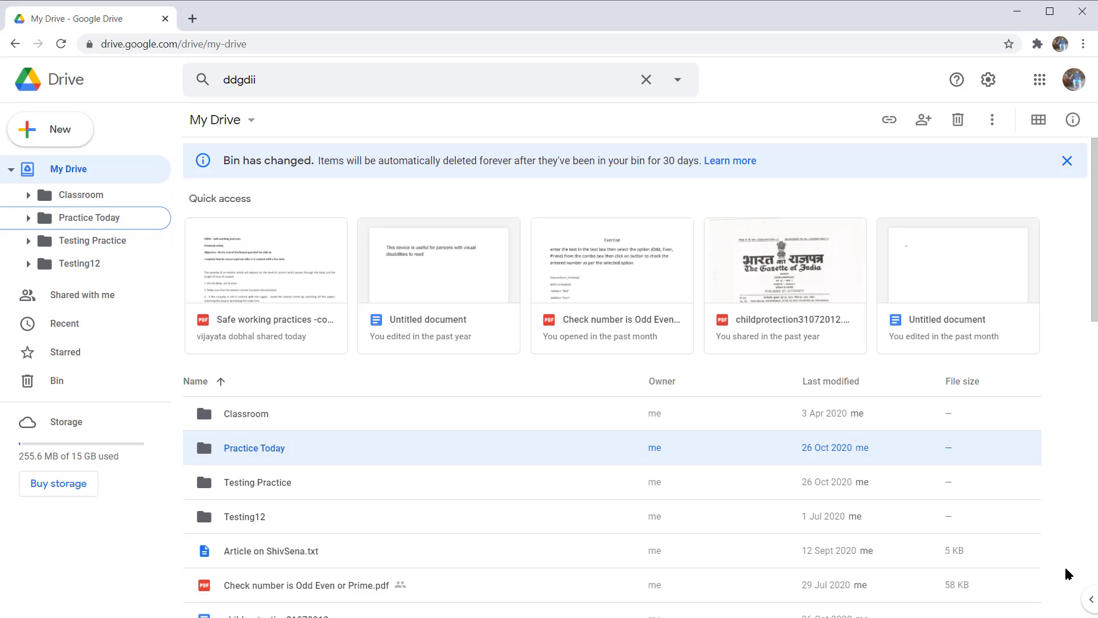
Go through the folders in the file list from Classroom to Testing12, leaving Testing12 selected
key("Tab")
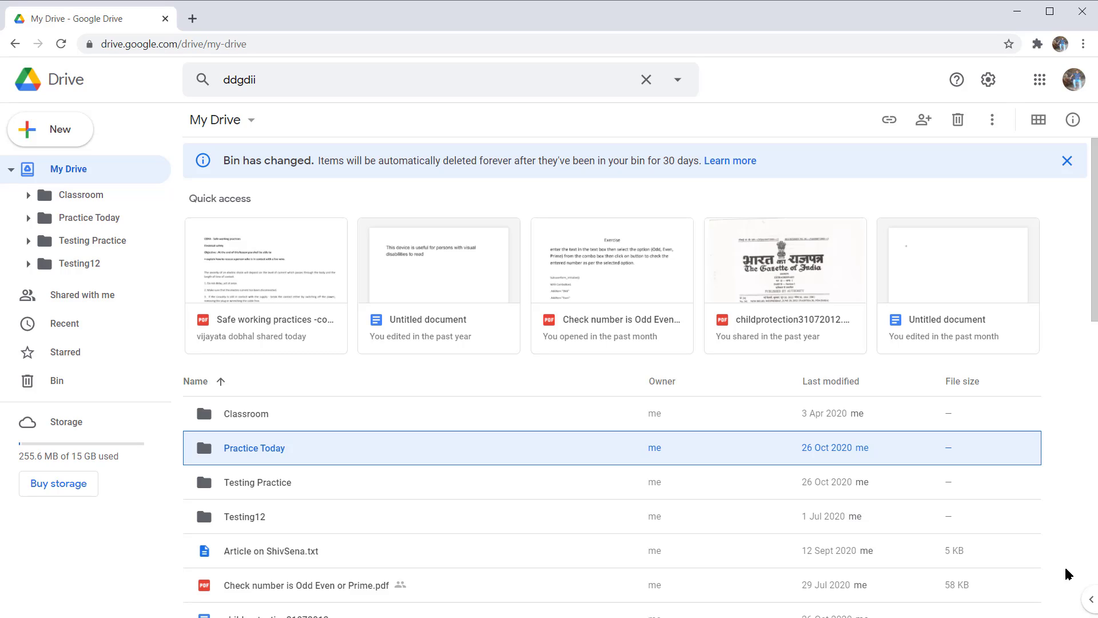
key("Down")
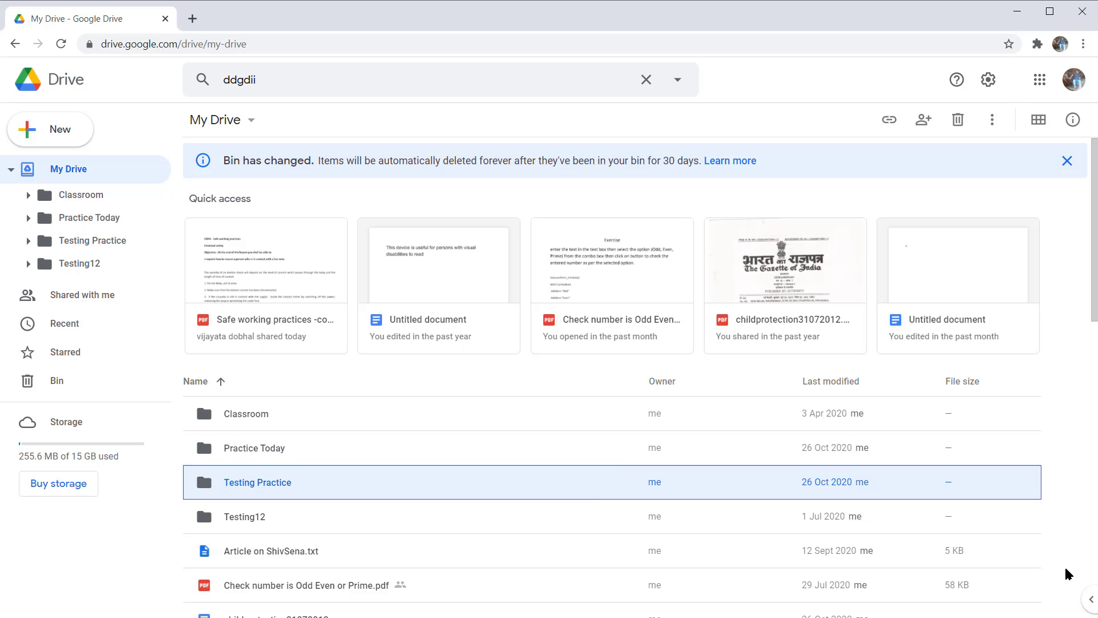
key("Down")
key("Up")
key("Up")
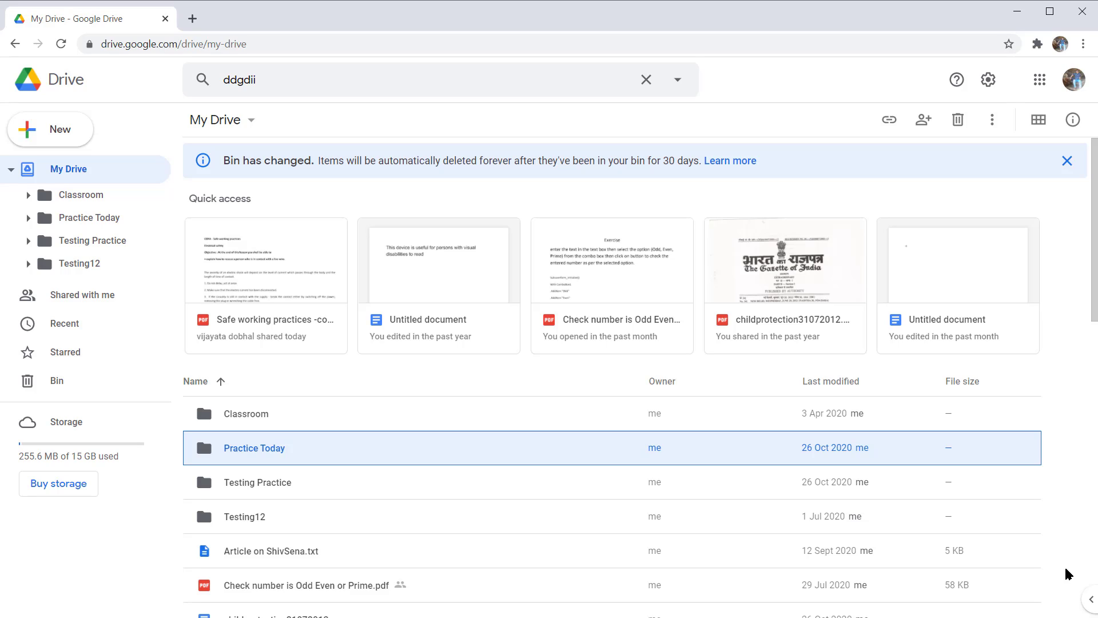
key("Up")
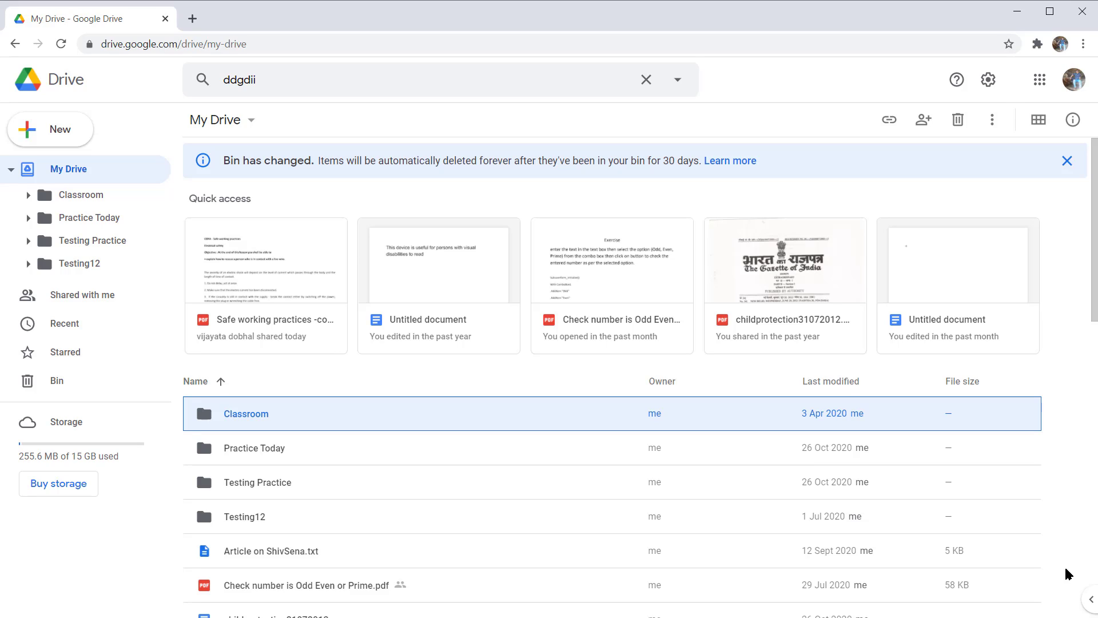
key("Down")
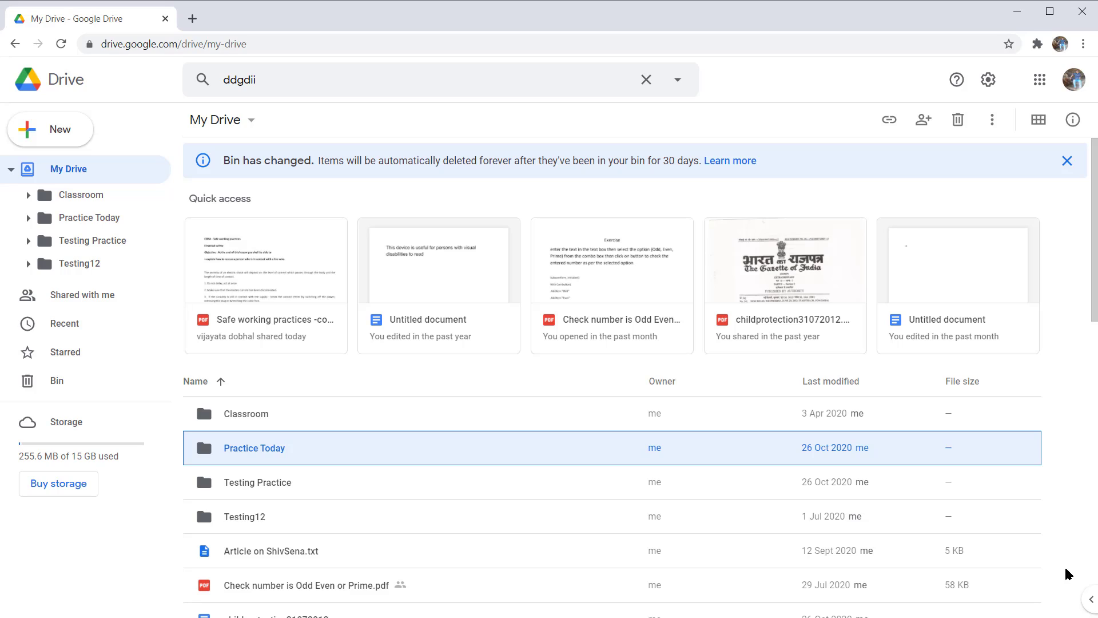
key("Down")
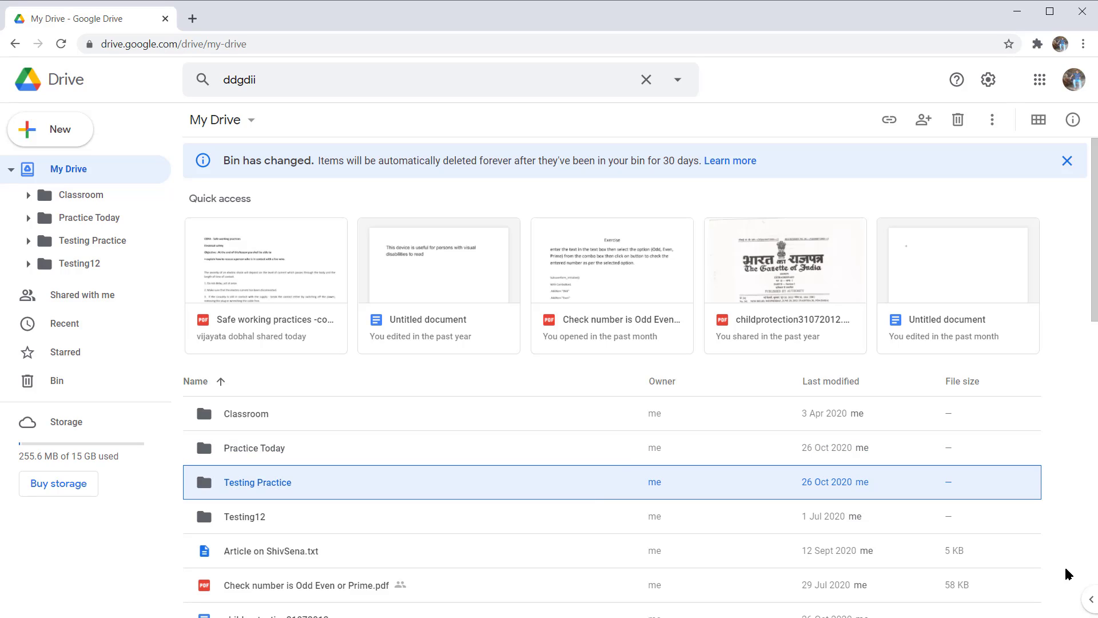
key("Down")
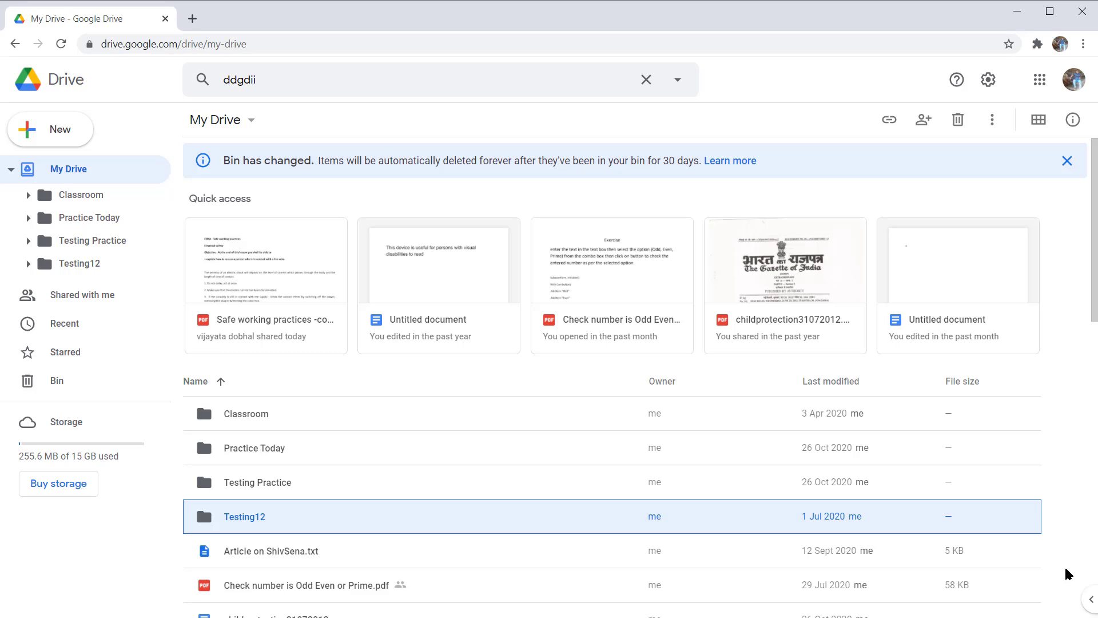
Switch the My Drive items to grid layout and select the Practice Today folder
key("v")
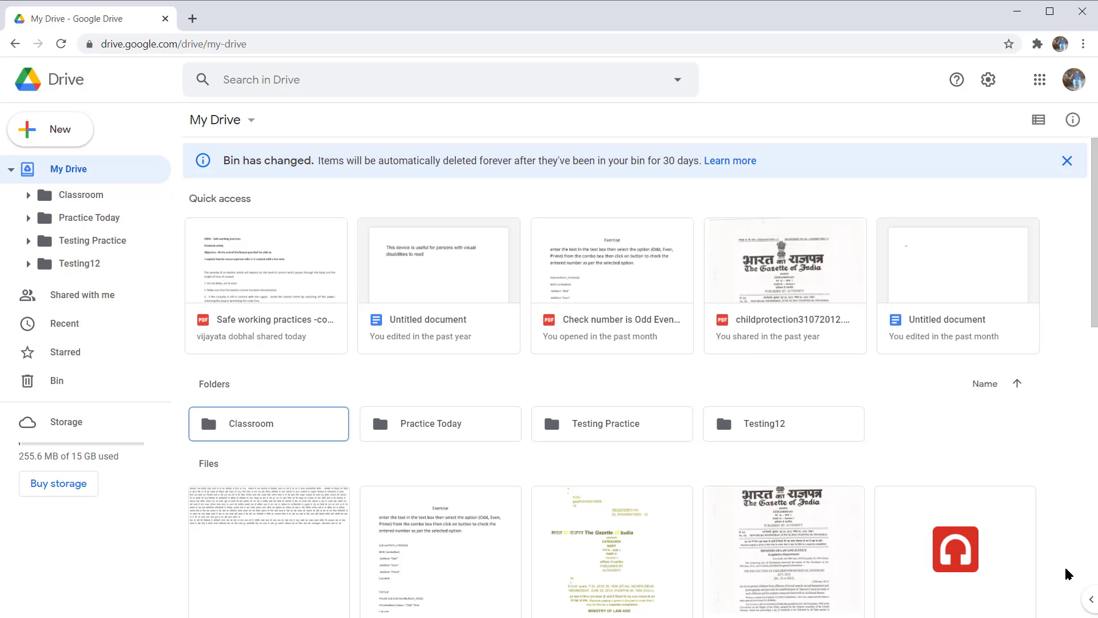
key("Right")
key("Right")
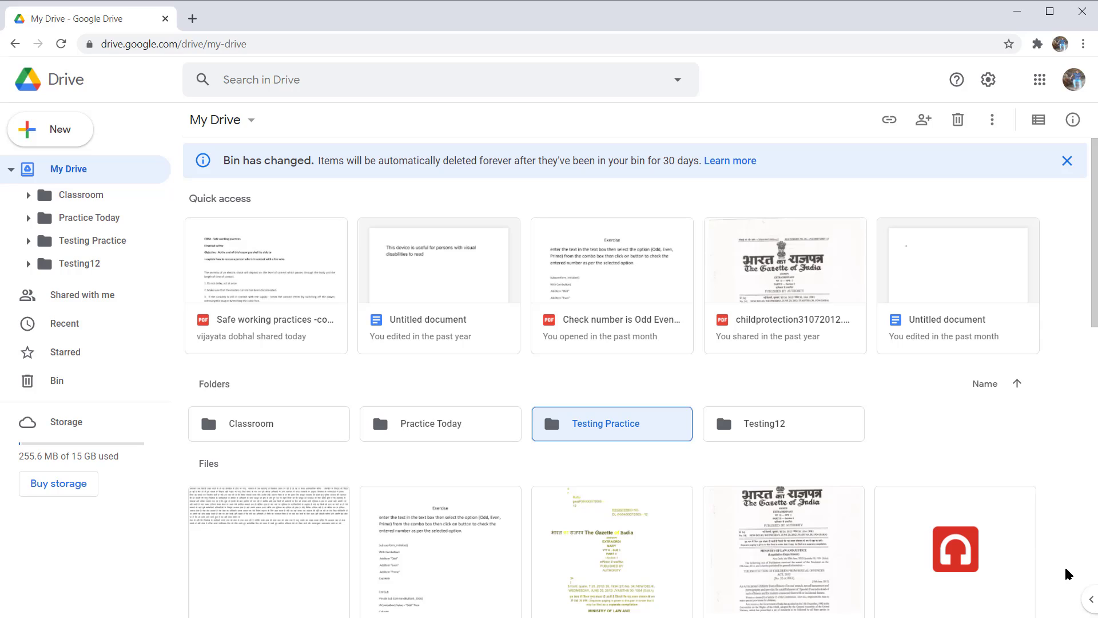
key("Left")
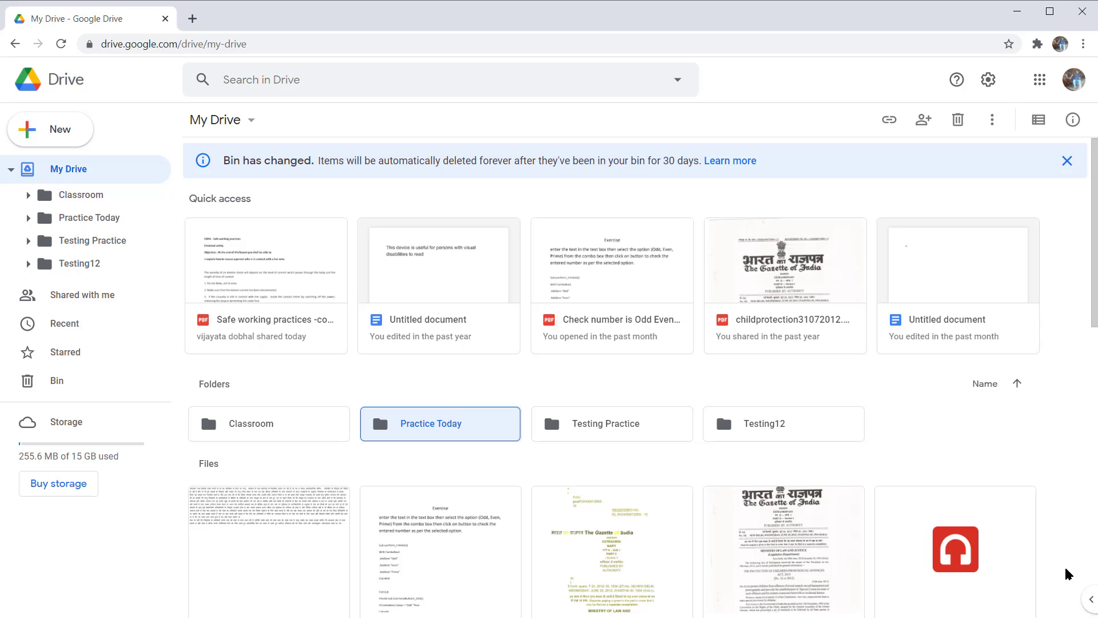
Move the selection through the folder grid to Testing12 and back to the Practice Today folder
key("Right")
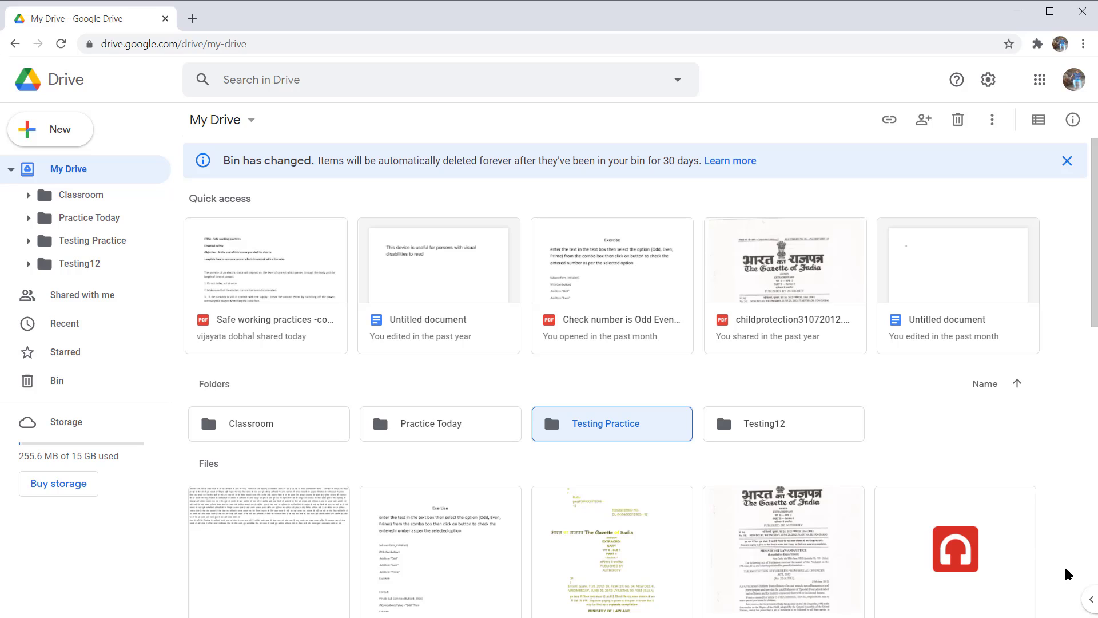
key("Right")
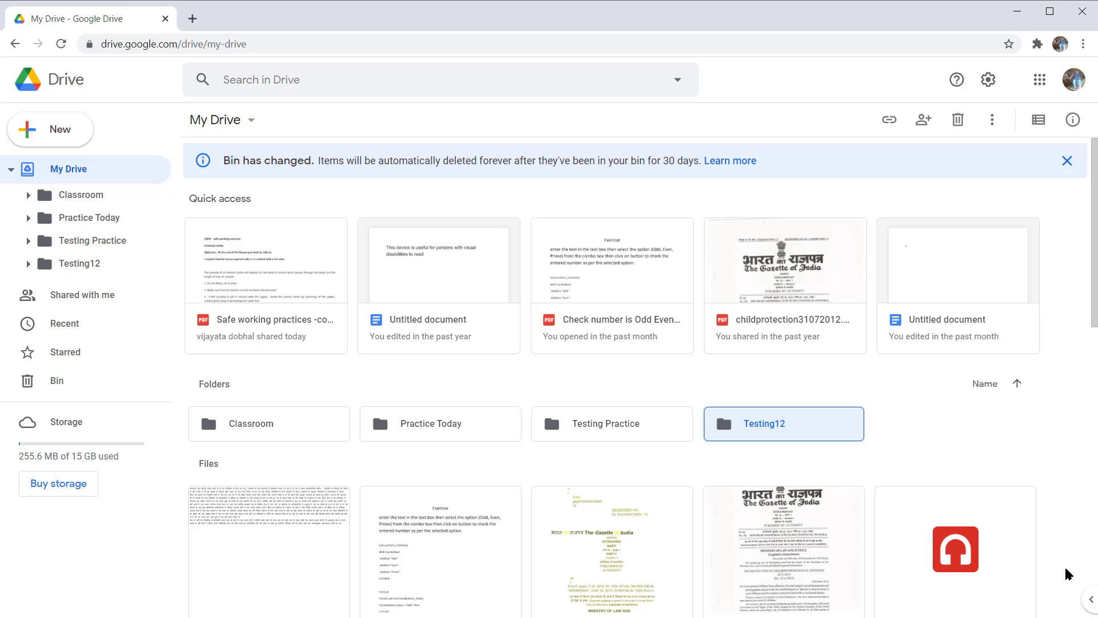
key("Left")
key("Left")
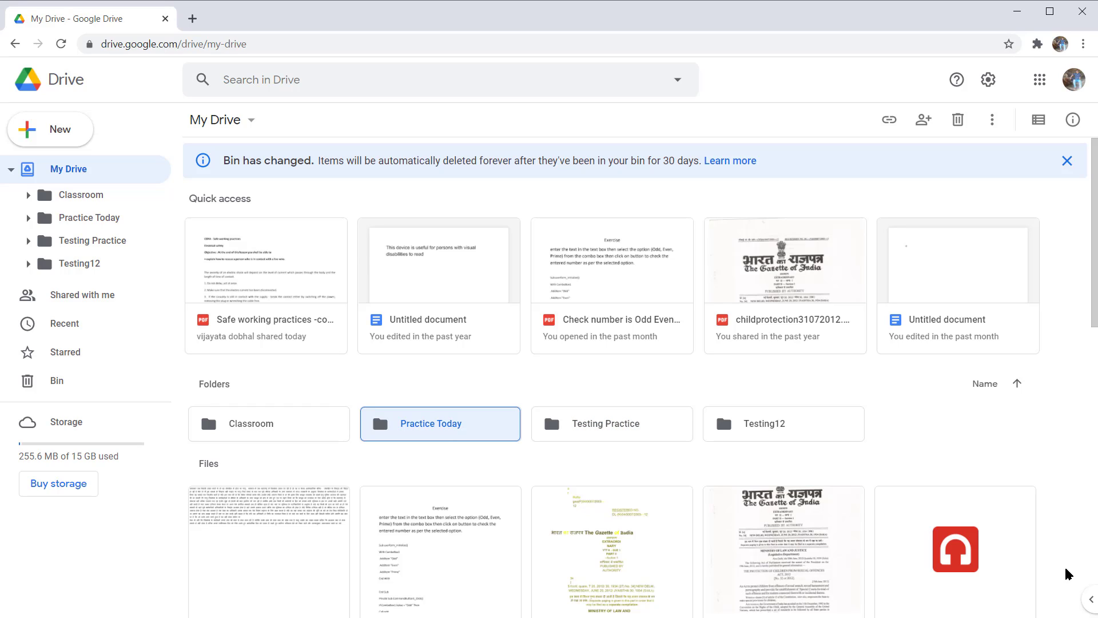
Show the details of the Practice Today folder, and deselect and reselect it
key("i")
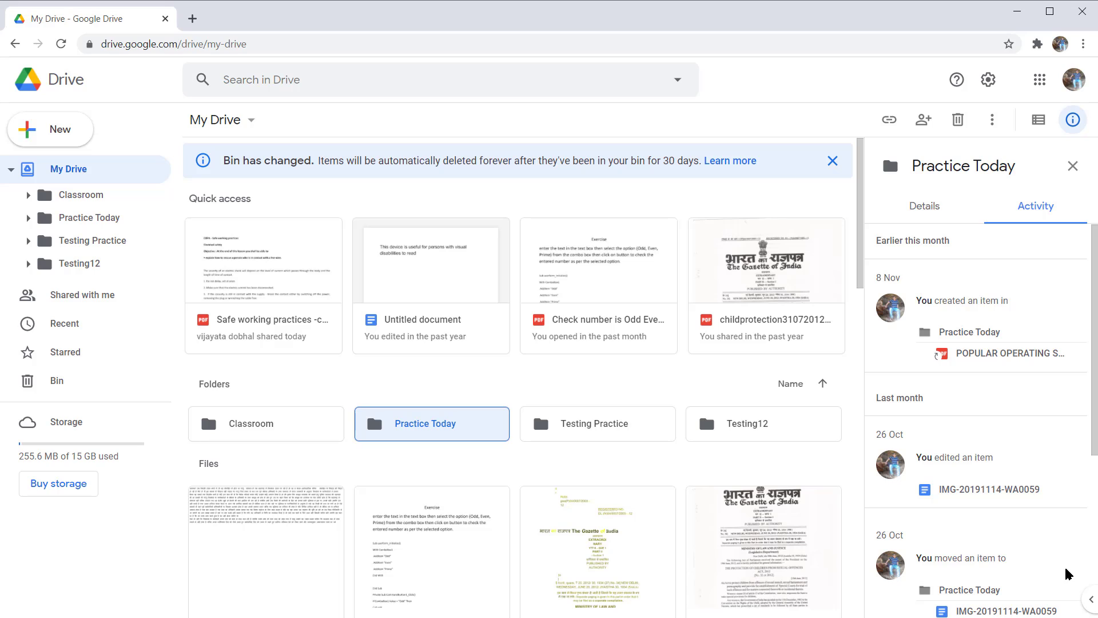
key("Escape")
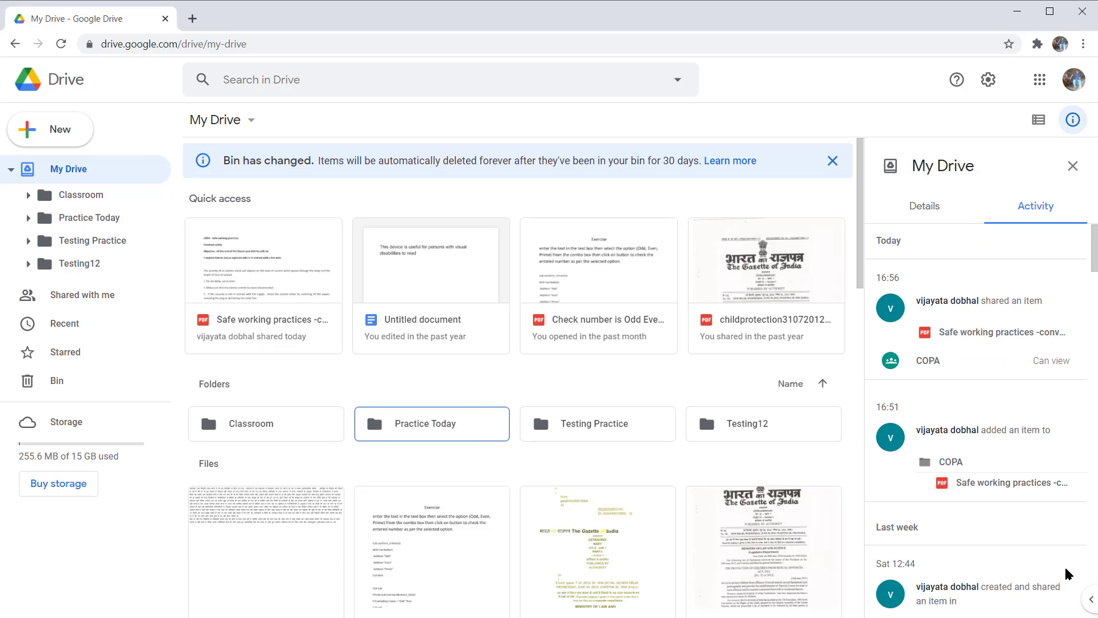
key("space")
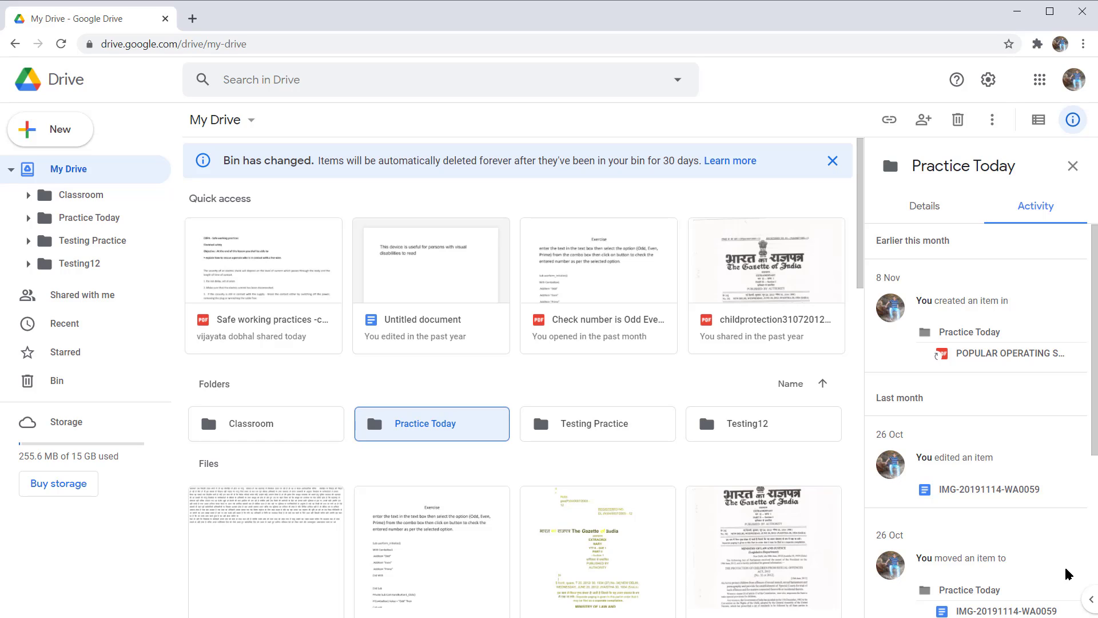
Extend the selection from Practice Today to Testing Practice and down through the files to the intro-competency PDF, and clear the selection
key("shift+Right")
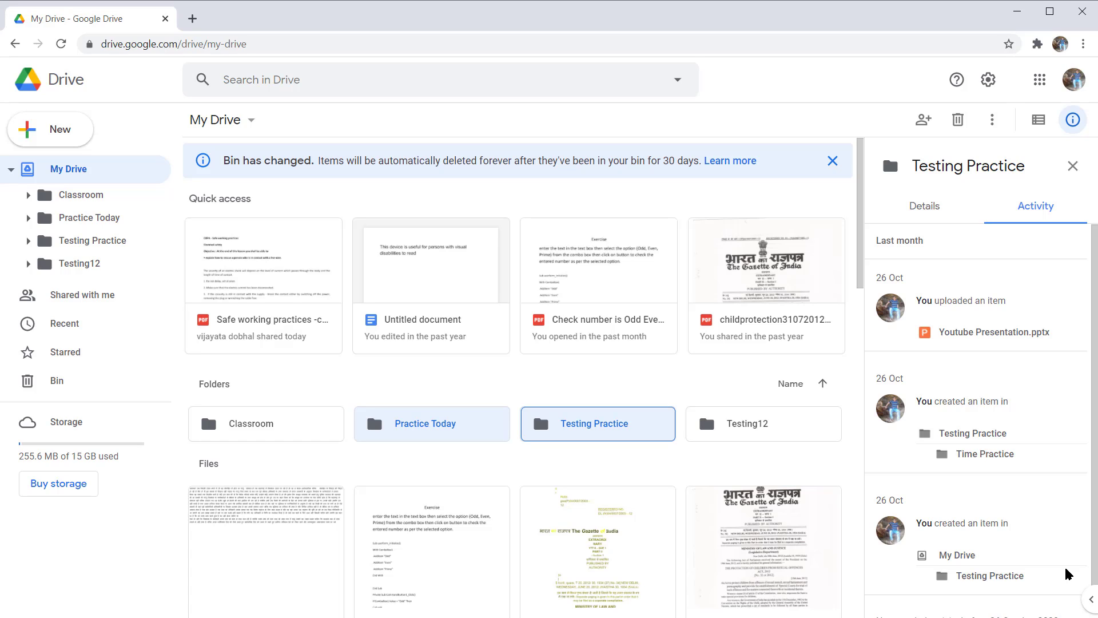
key("Left")
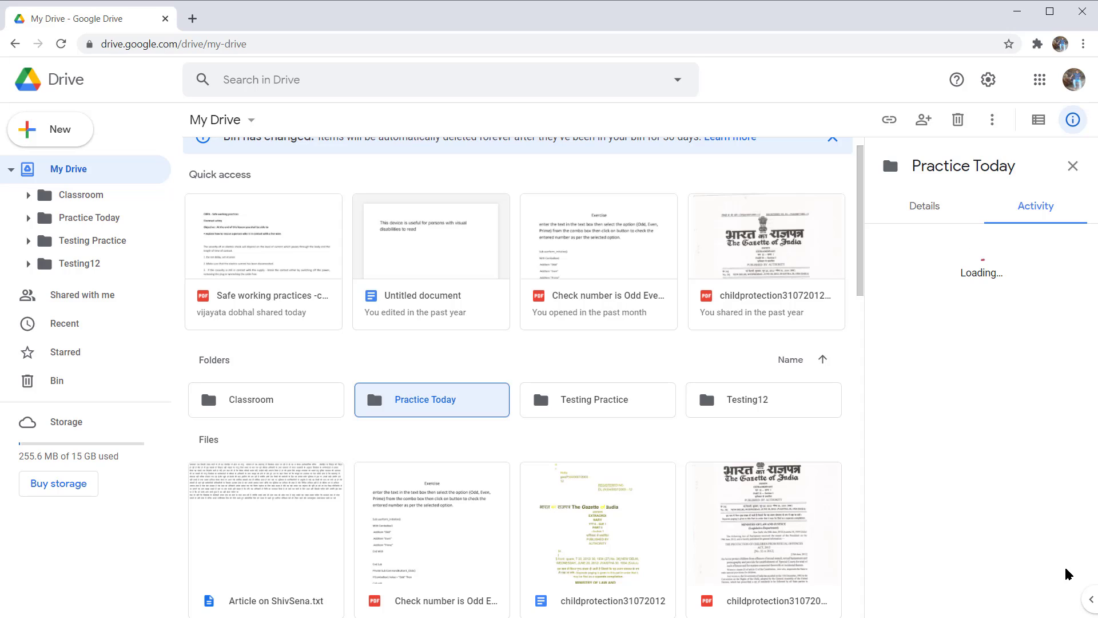
key("Down")
key("Down")
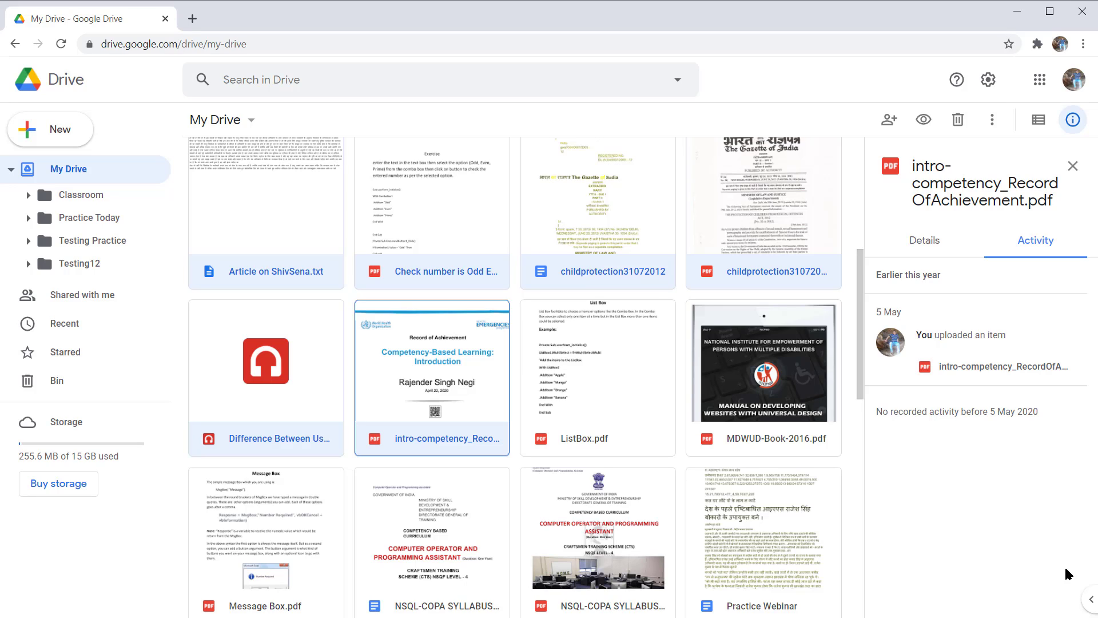
key("Escape")
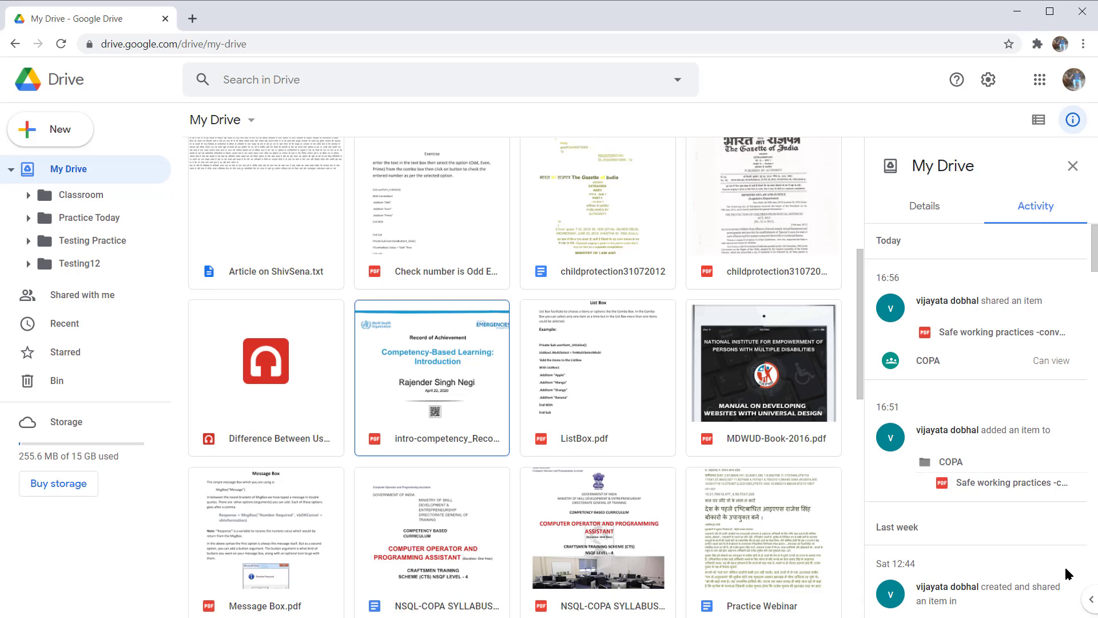
Select all My Drive items, starting from the Check number is Odd Even or Prime.pdf file, and clear the selection
left_click(434, 231)
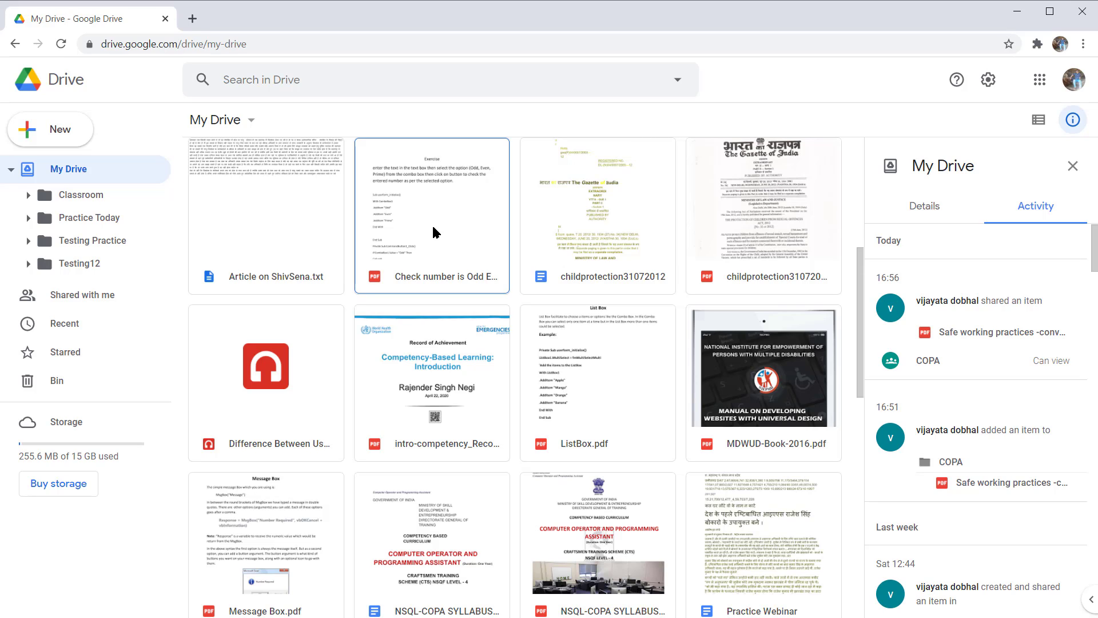
key("ctrl+a")
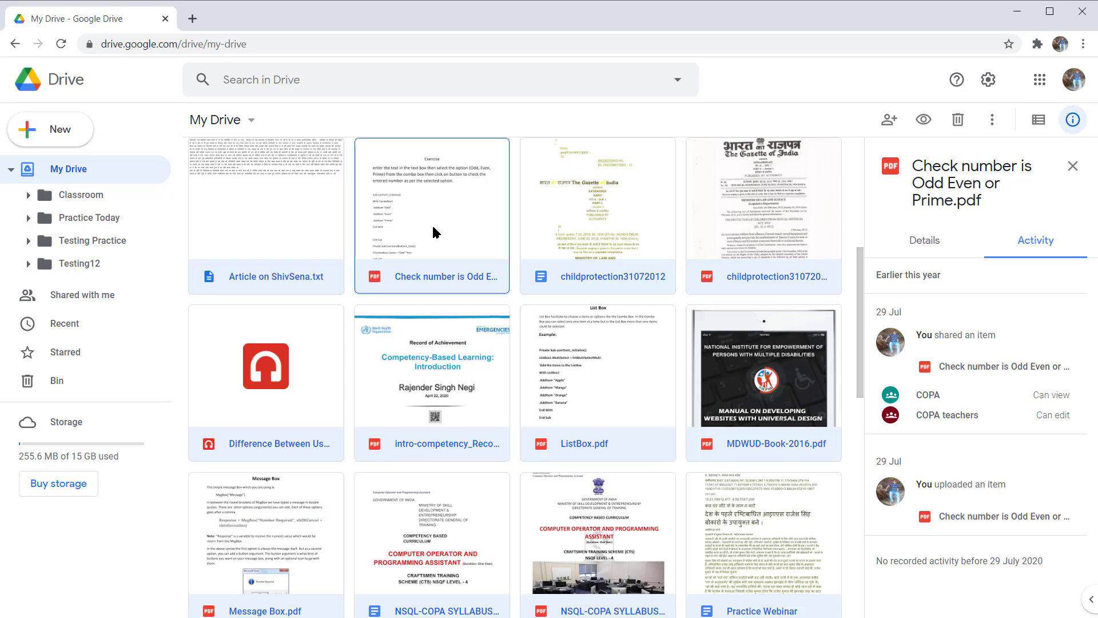
key("Escape")
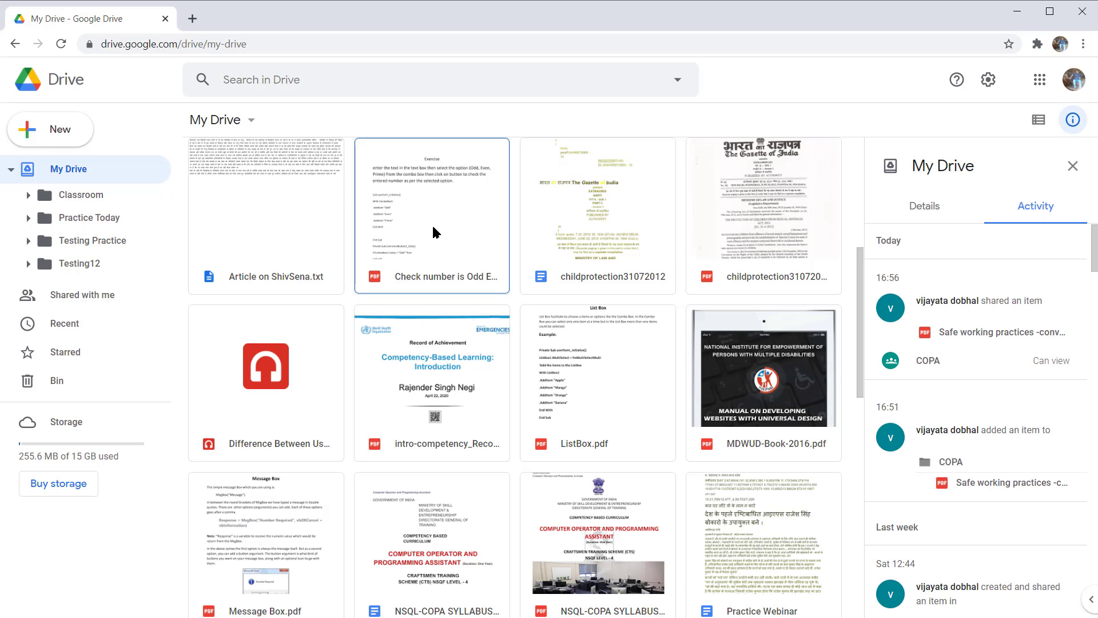
Select all My Drive items again and move the focus through them to MDWUD-Book-2016.pdf without changing the selection
left_click(432, 232)
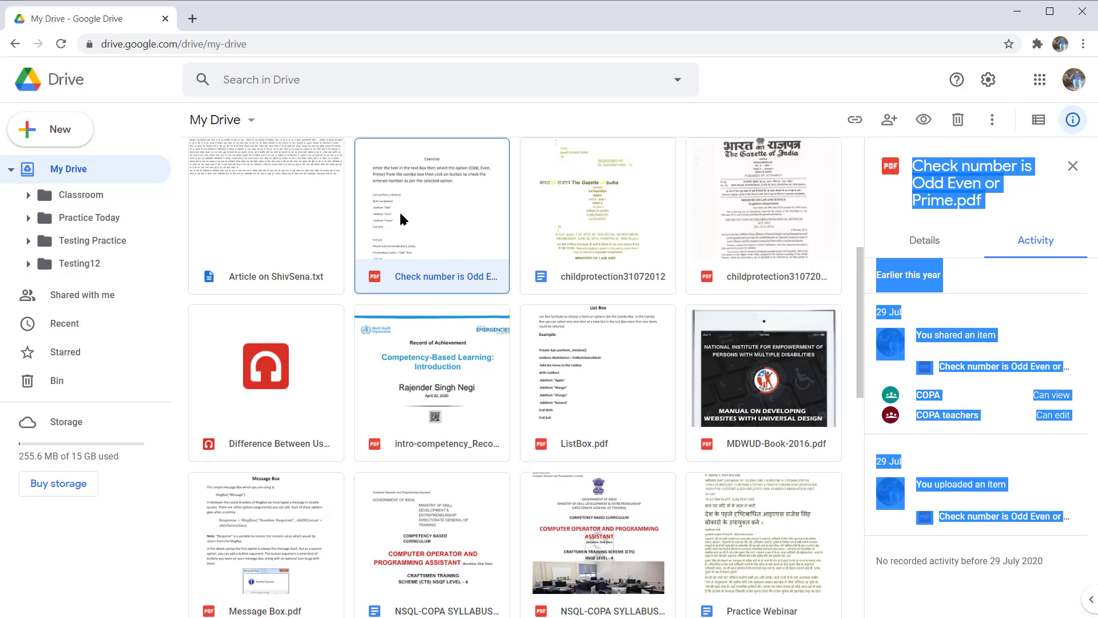
key("ctrl+a")
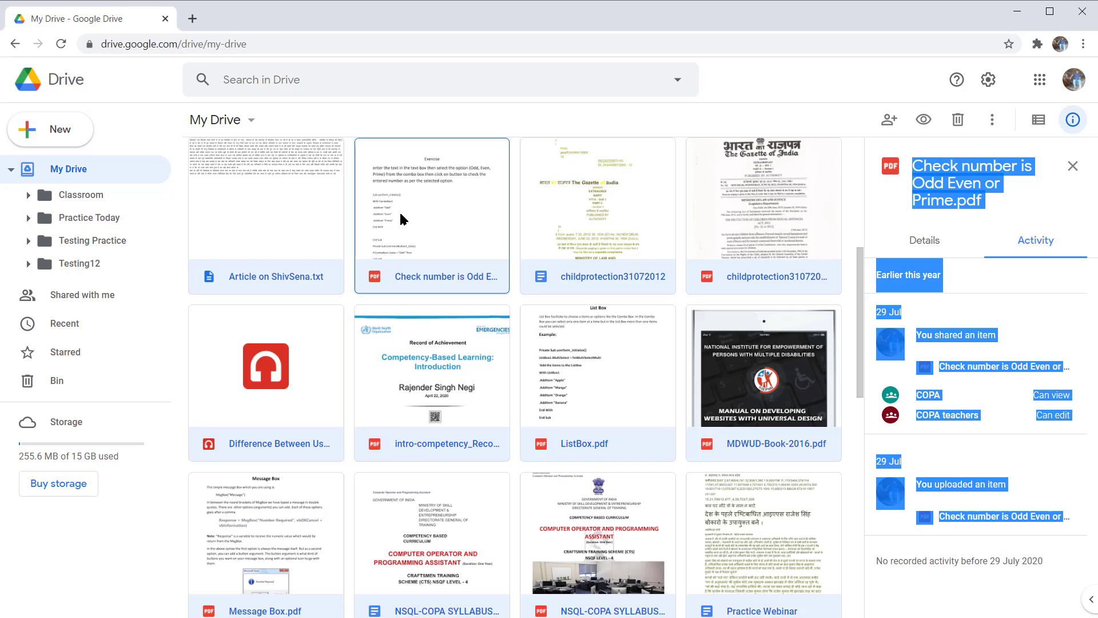
key("Right")
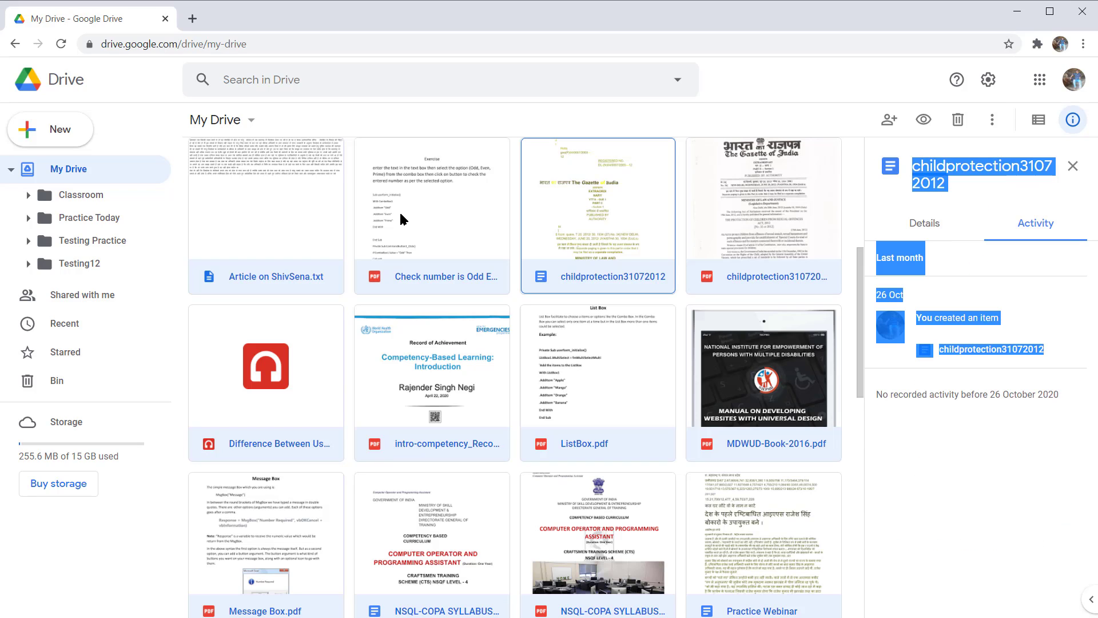
key("Down")
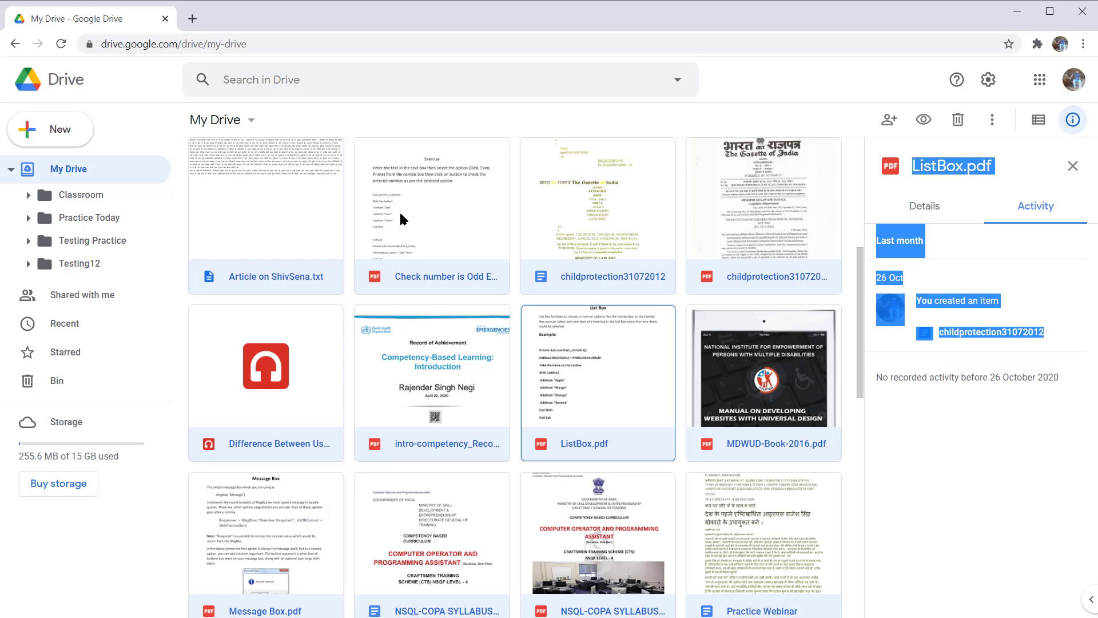
key("Down")
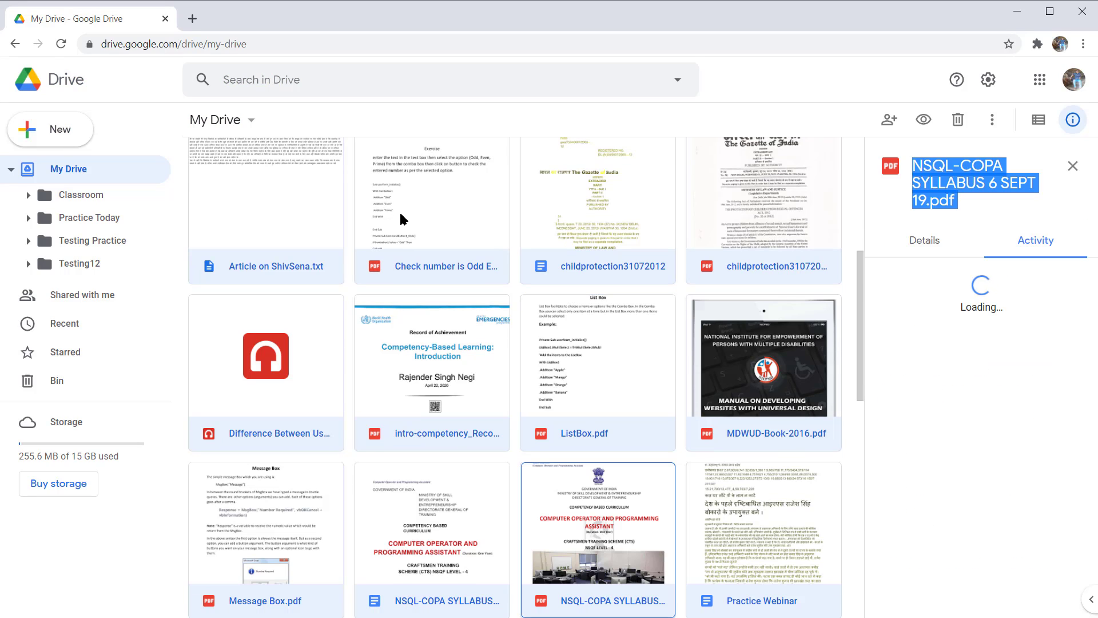
key("Left")
key("Left")
key("Left")
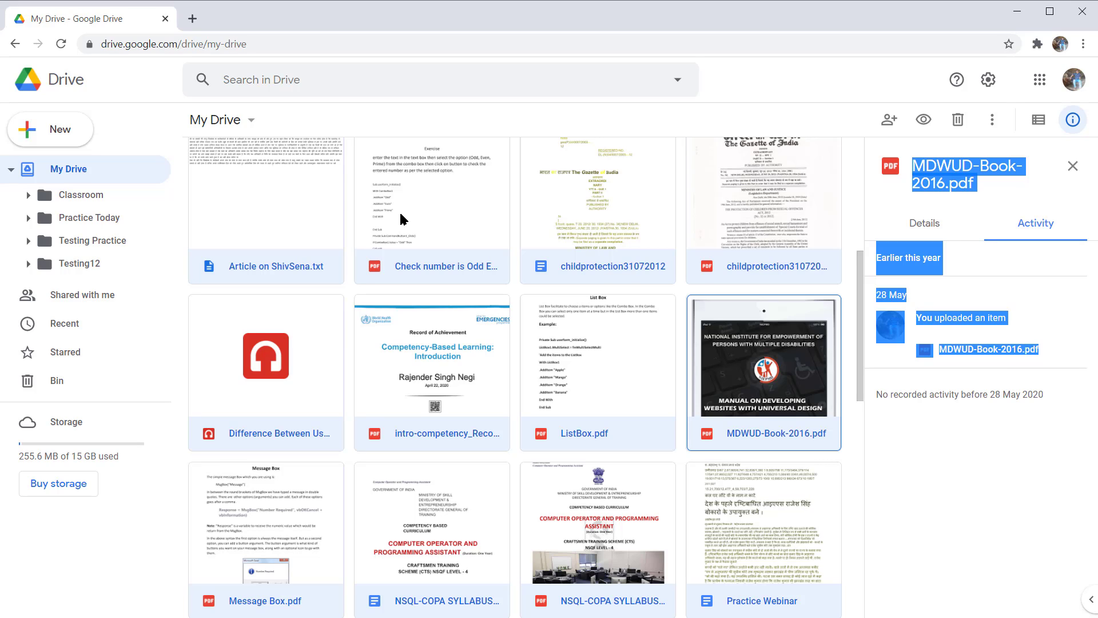
Reduce the selection to only ListBox.pdf and hide the item details
key("Left")
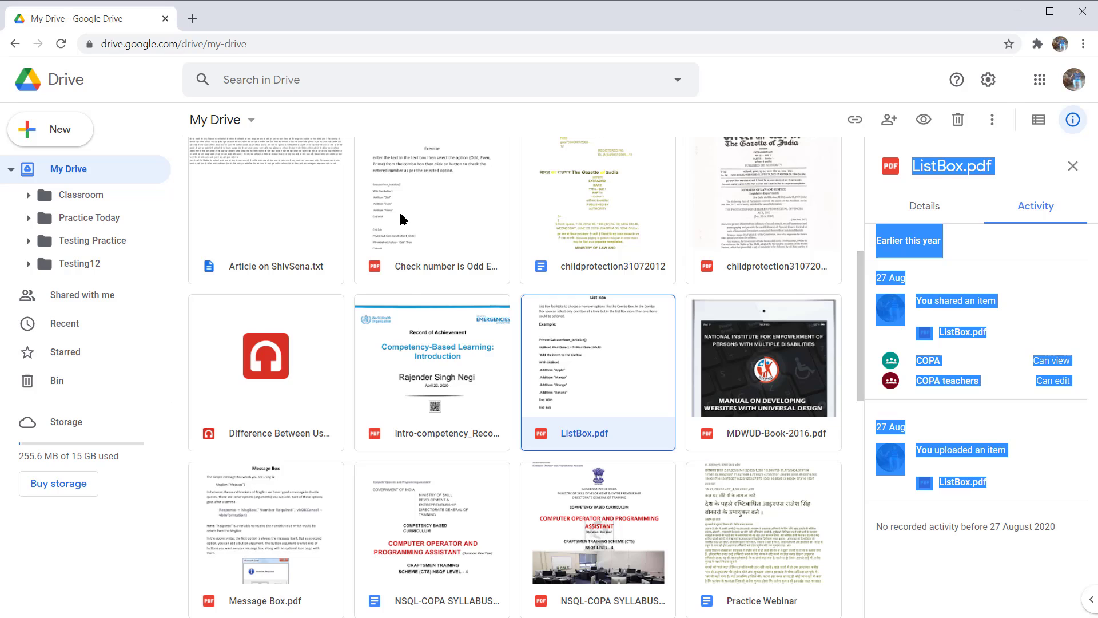
key("d")
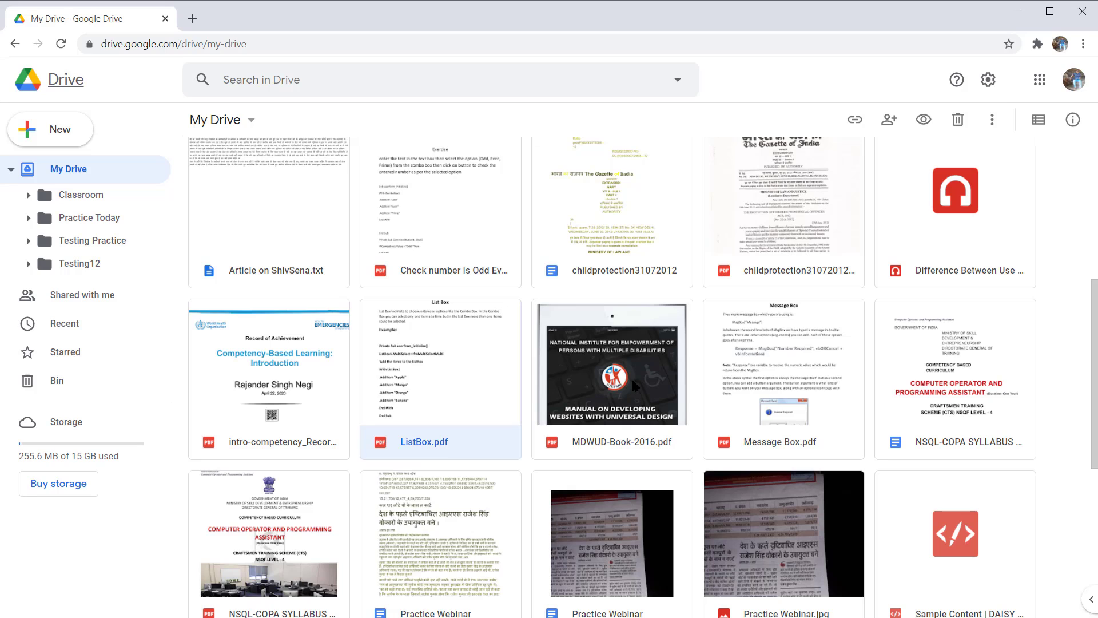
Open the overview of keyboard shortcuts and examine the Selection entries, starting with Select 'down' item
scroll(632, 384, "down", 5)
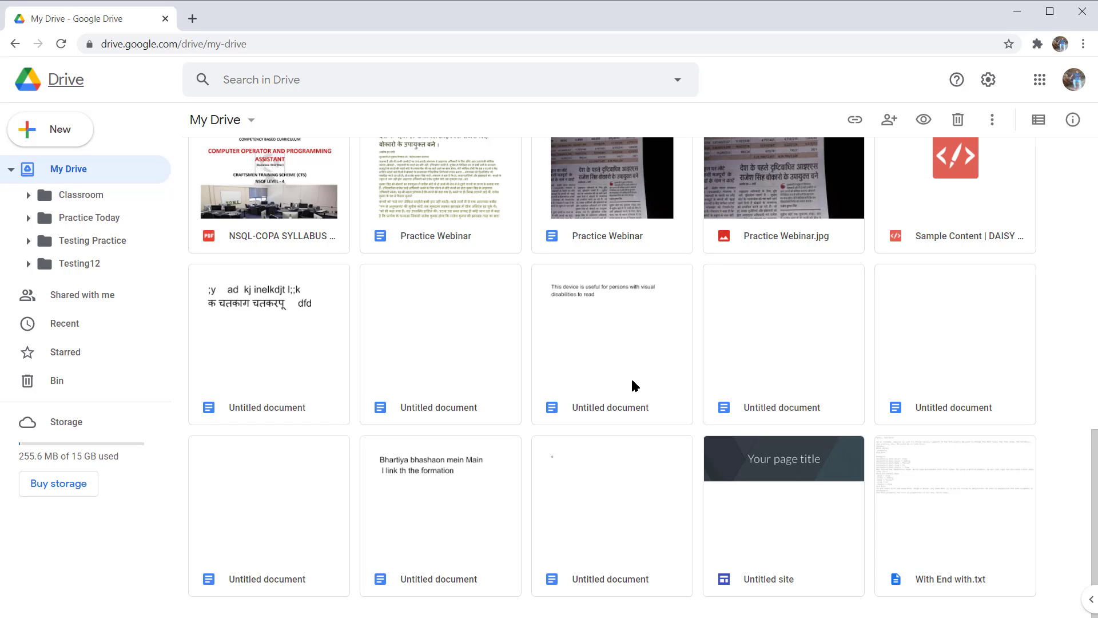
key("shift+slash")
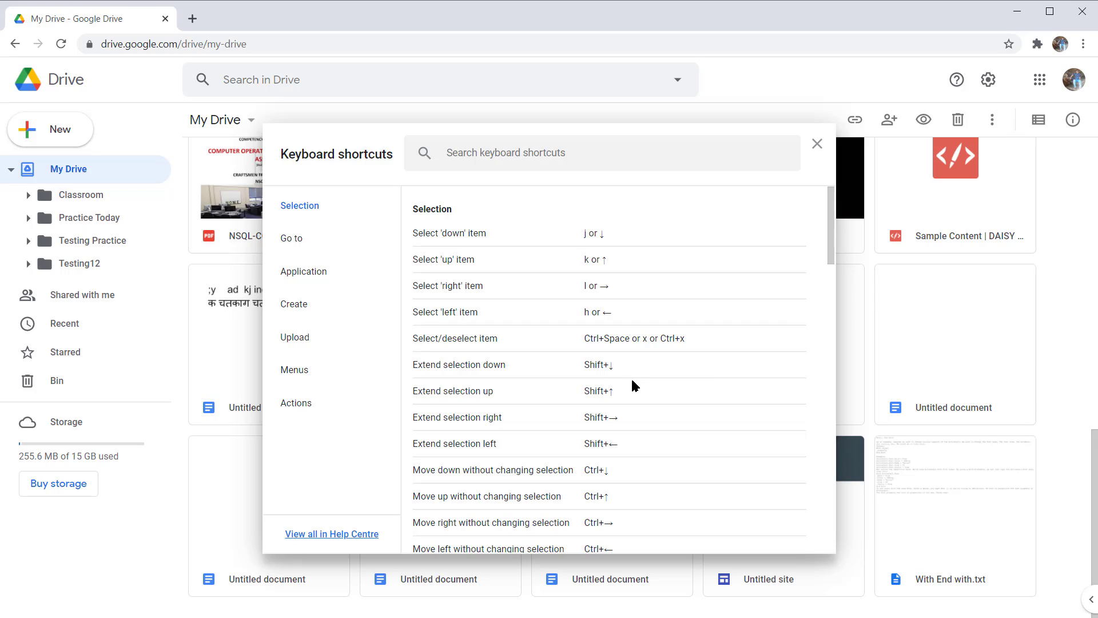
key("j")
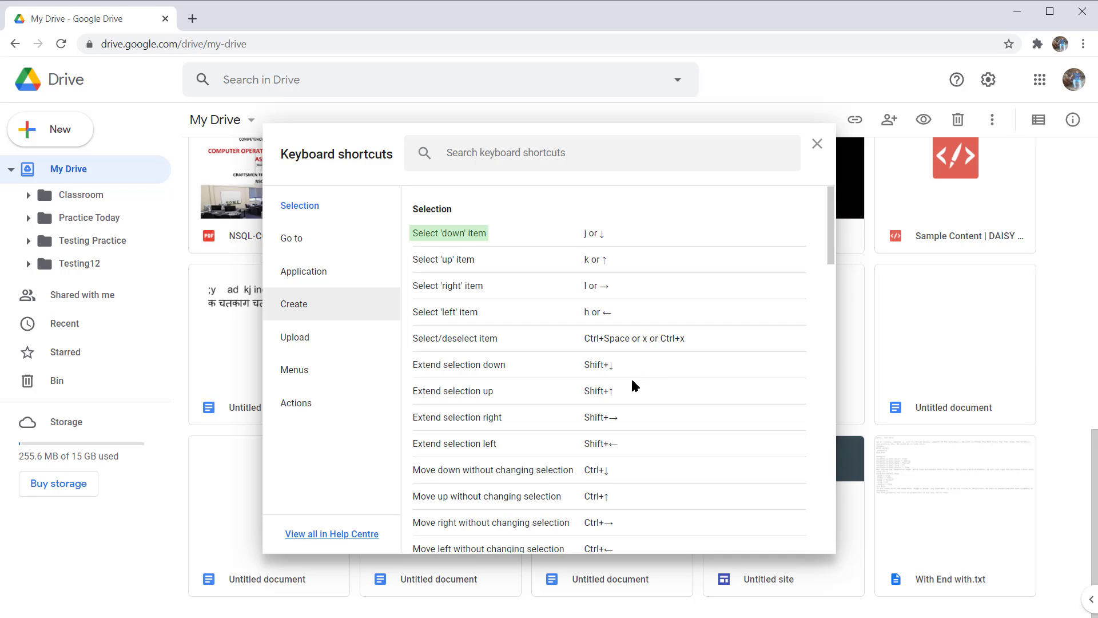